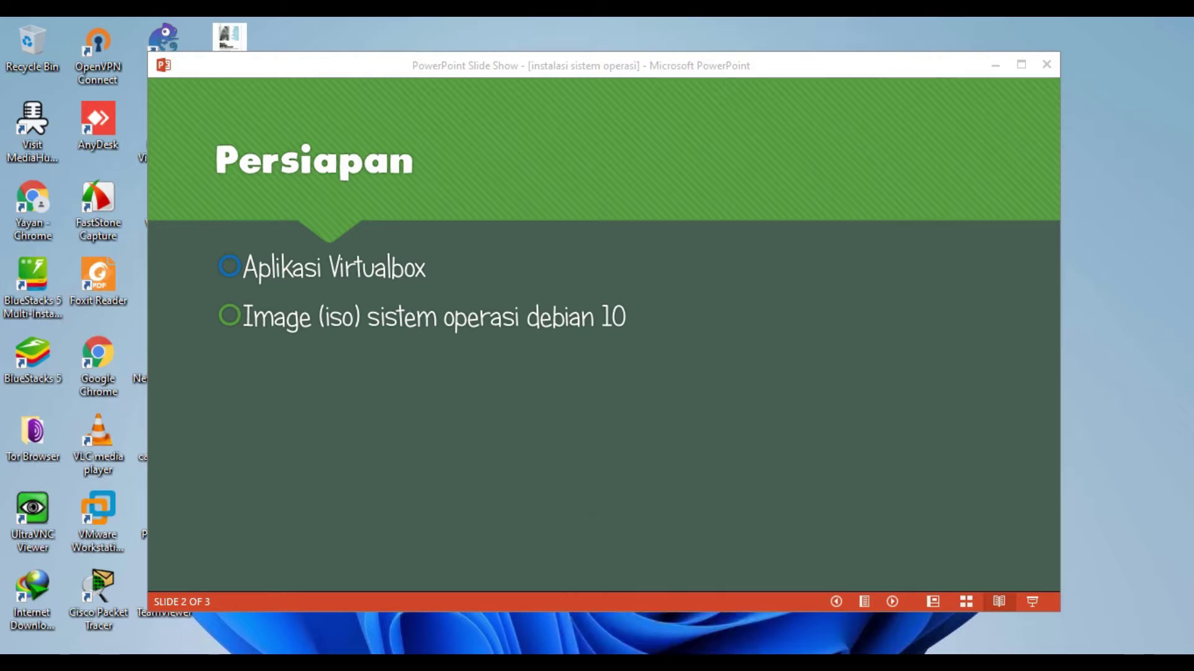
# Step: Switch from the Persiapan slide show to the YouTube channel's Video page in Chrome
pyautogui.click(669, 664)
pyautogui.click(146, 34)
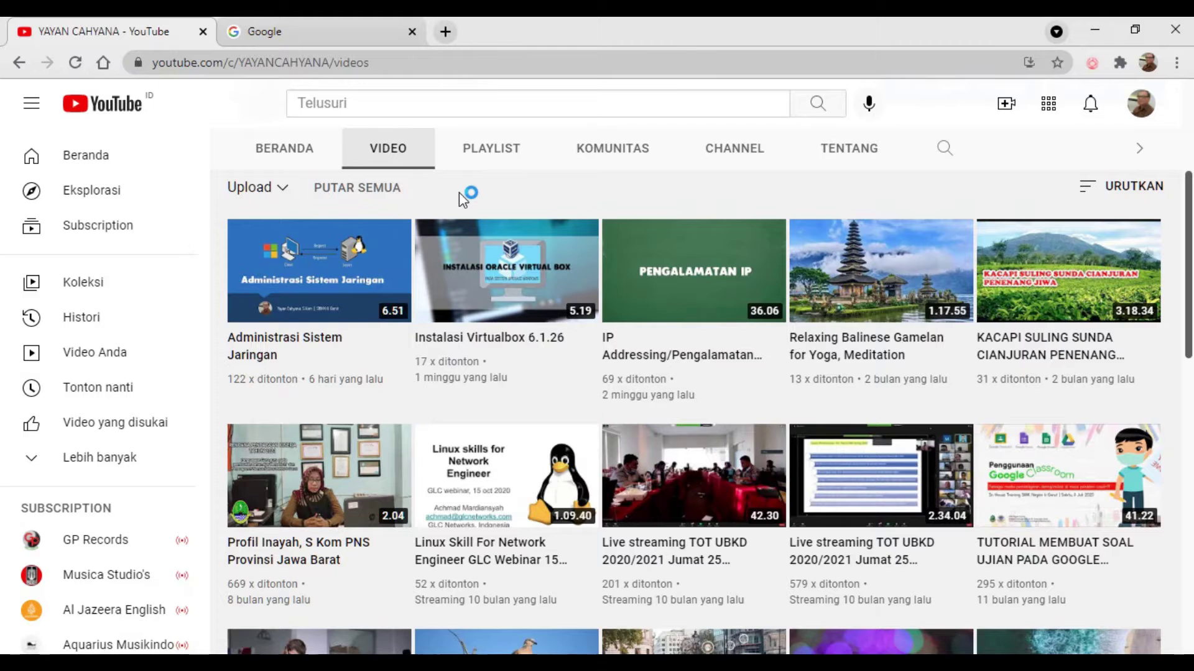
# Step: Open and pause the 'Instalasi Virtualbox 6.1.26' video, then select its web address
pyautogui.click(491, 287)
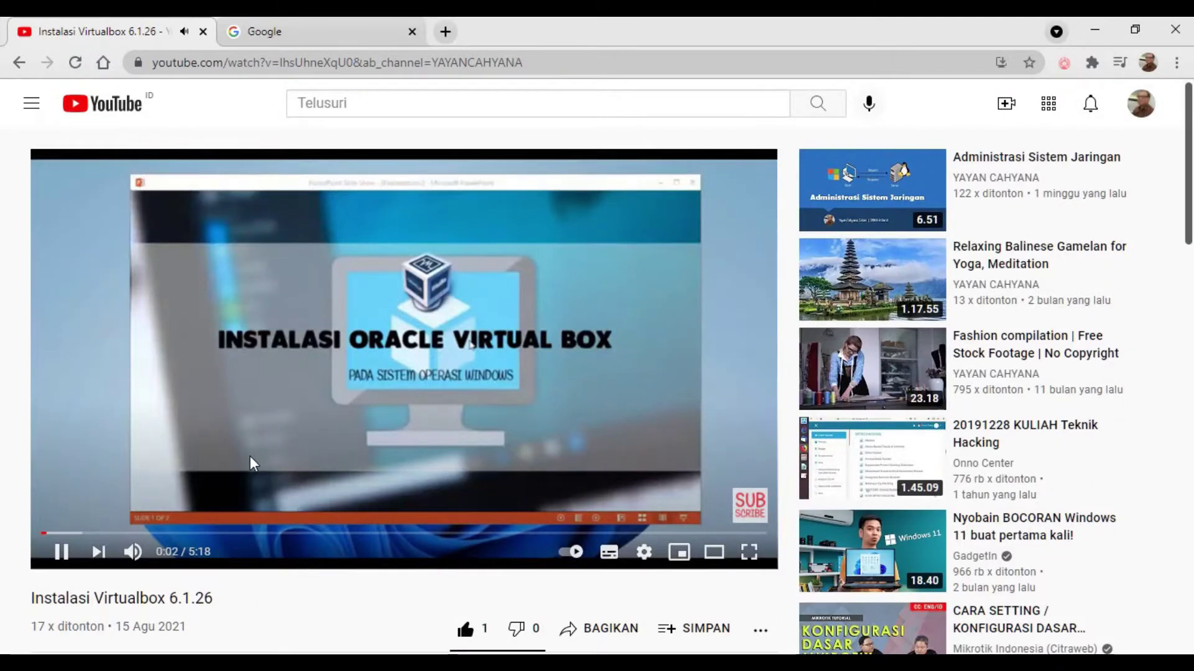
pyautogui.click(61, 552)
pyautogui.click(355, 64)
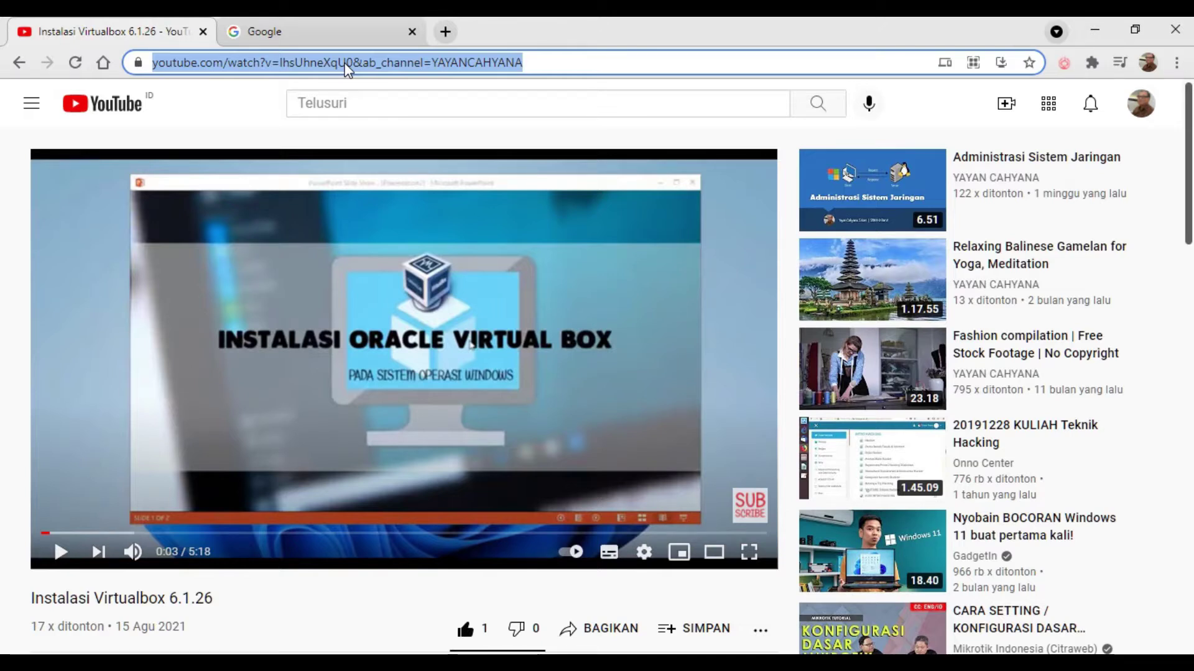
# Step: Briefly minimize Chrome to the slide show, then return to Chrome's Google tab
pyautogui.click(1095, 30)
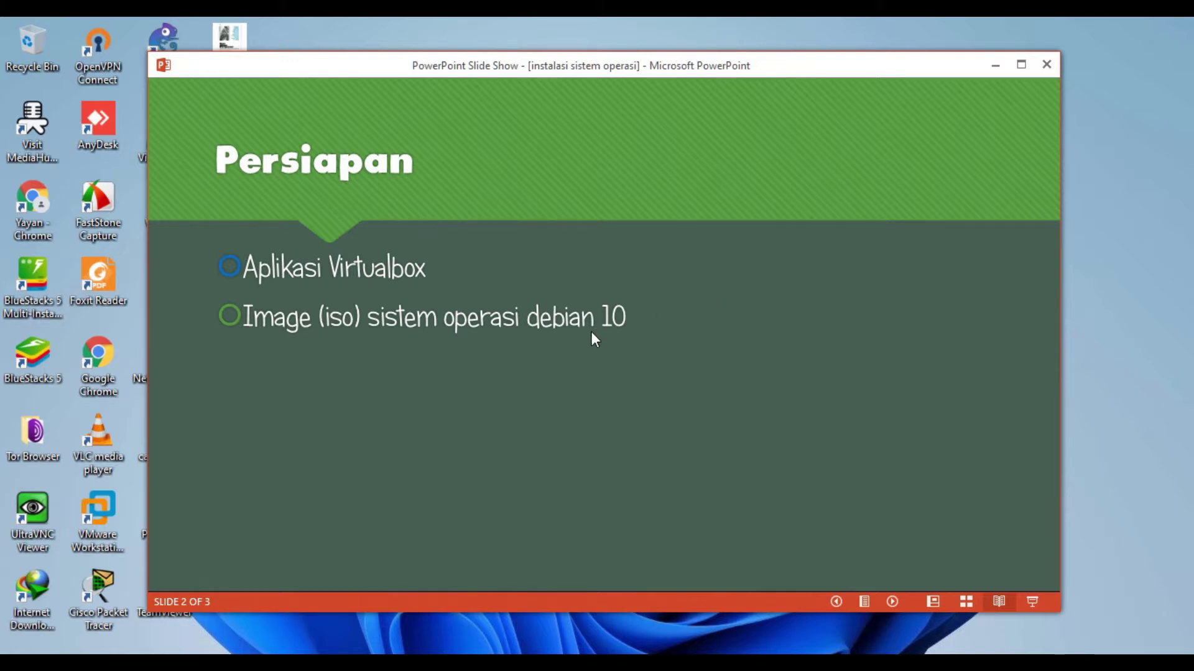
pyautogui.hotkey('alt', 'Tab')
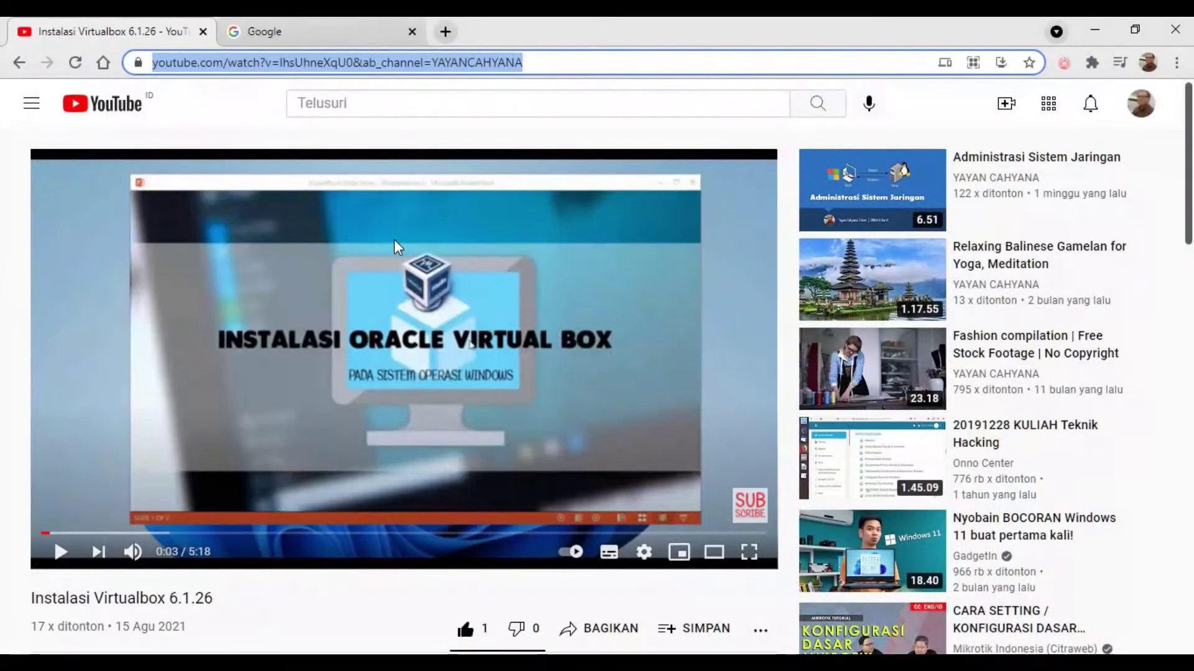
pyautogui.click(287, 32)
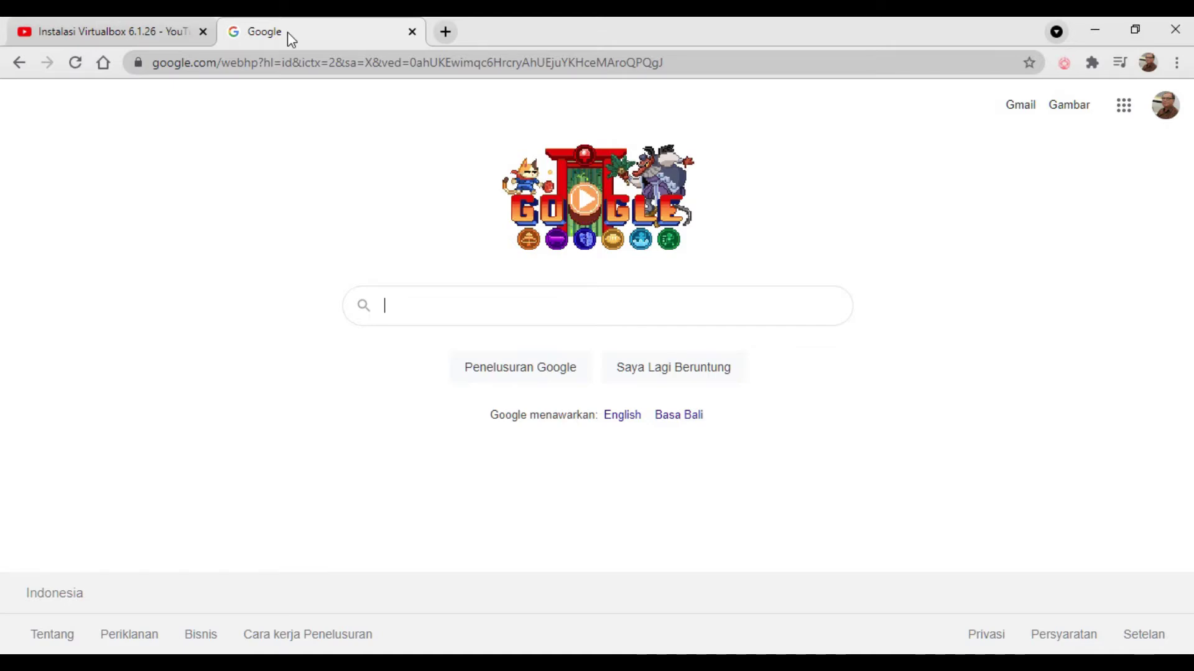
# Step: Search Google for 'old version debian'
pyautogui.click(288, 62)
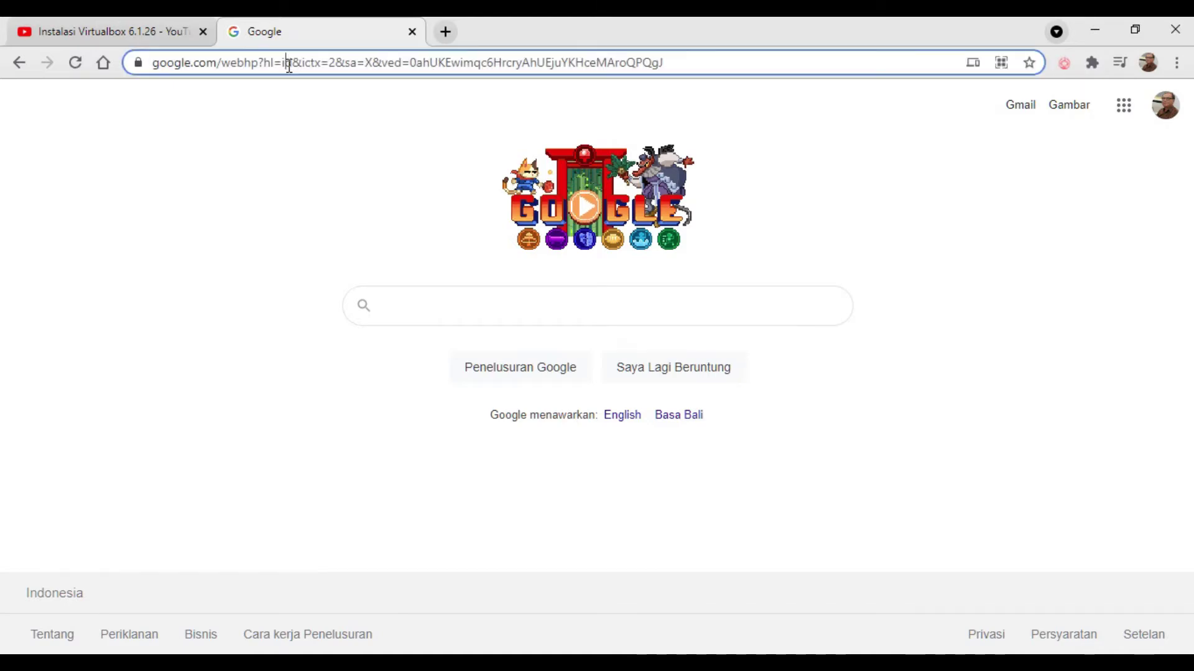
pyautogui.click(425, 300)
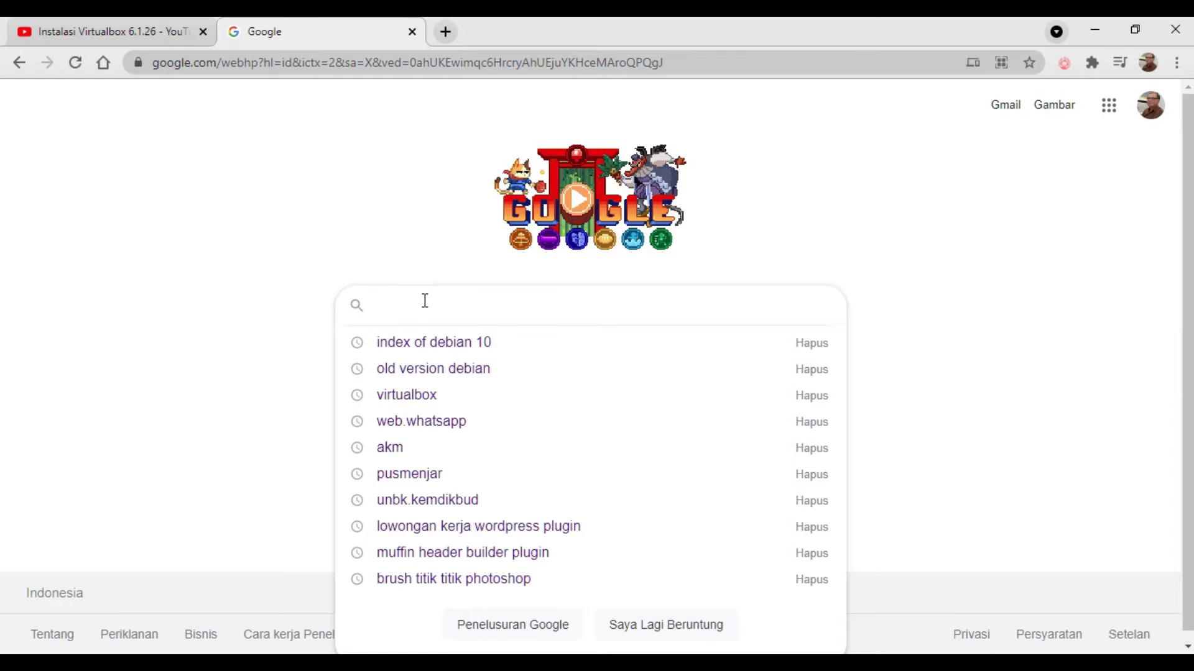
pyautogui.write('old ')
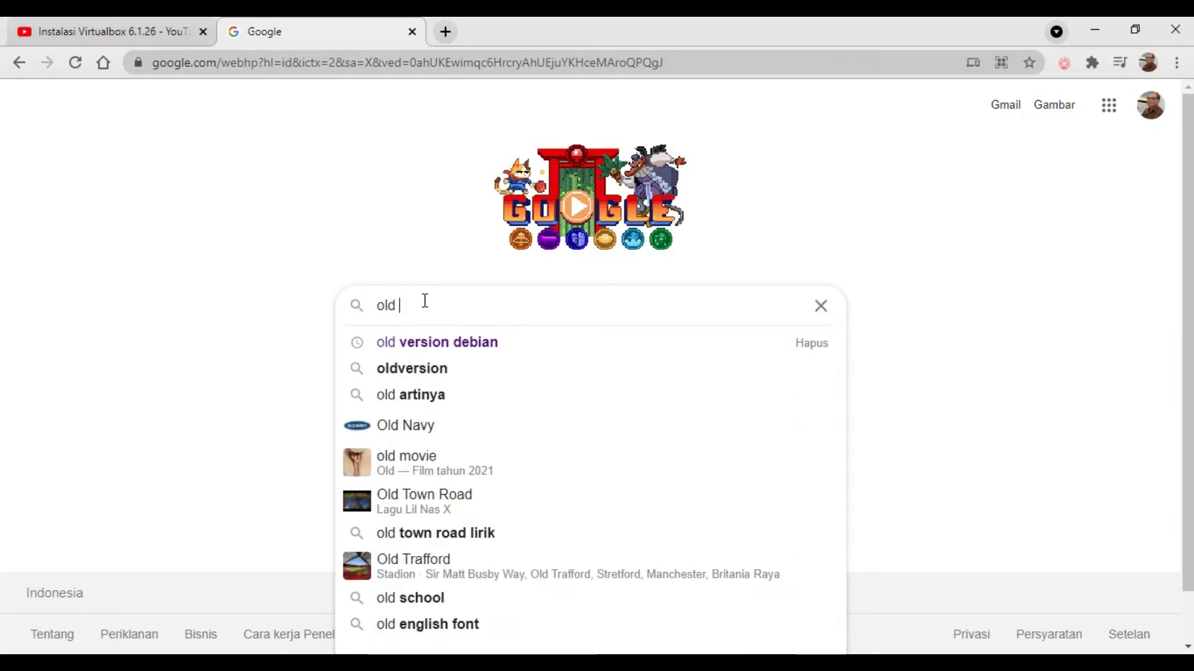
pyautogui.write('c')
pyautogui.press('BackSpace')
pyautogui.write('ver')
pyautogui.write('sion')
pyautogui.press('BackSpace')
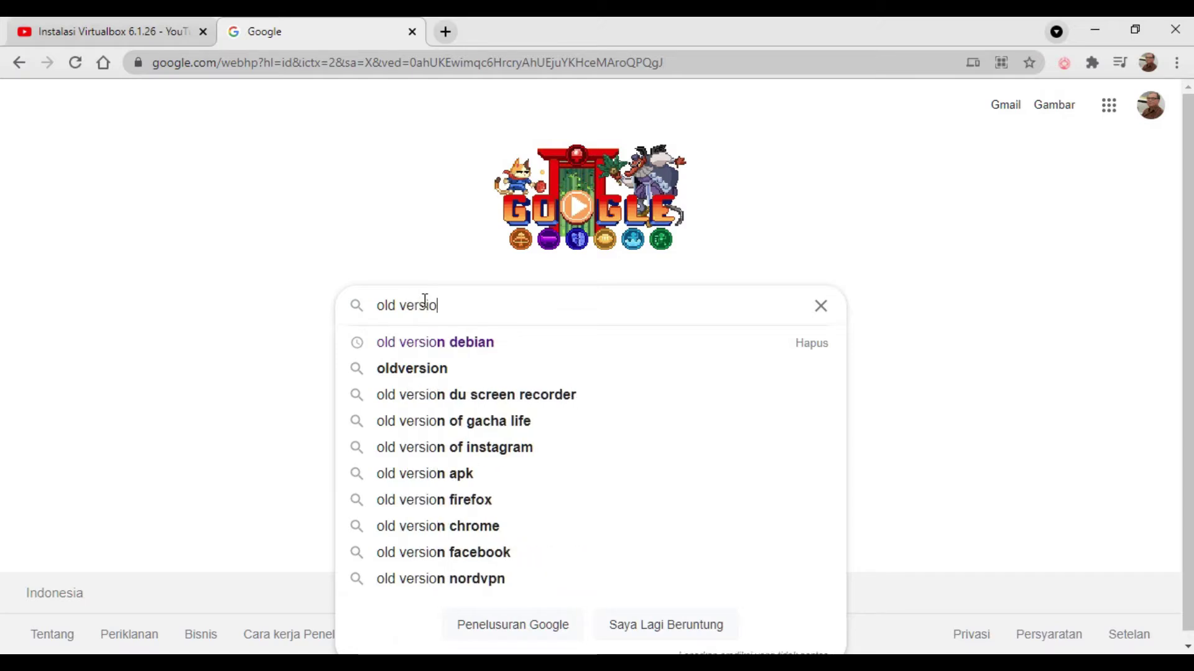
pyautogui.write('n')
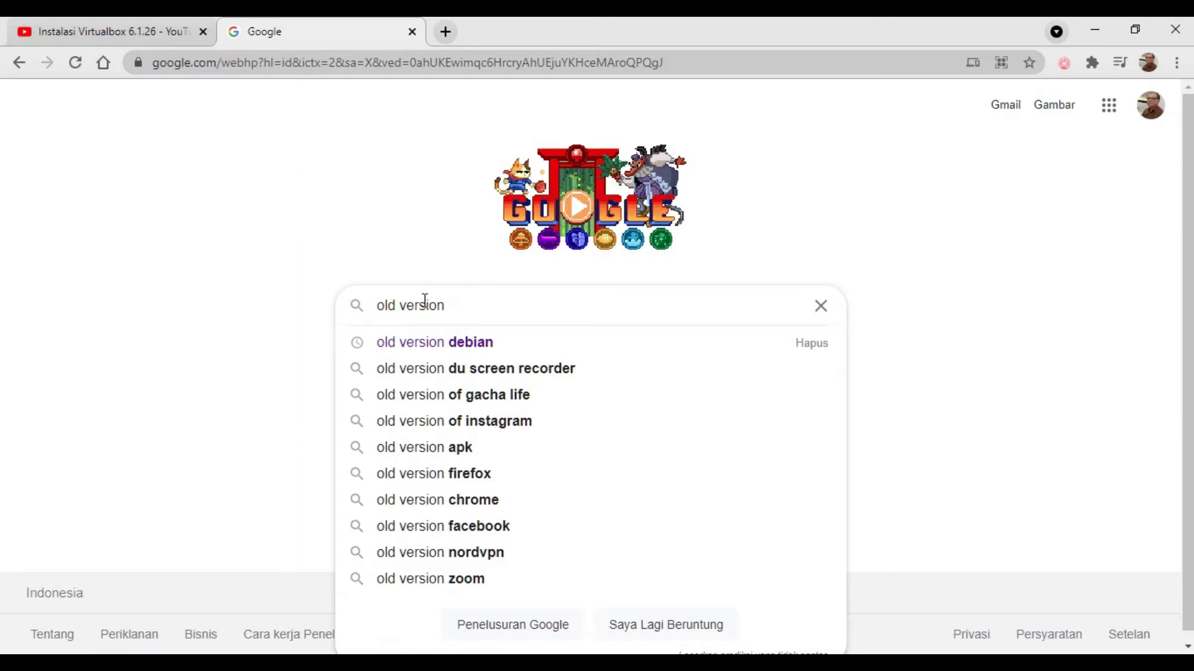
pyautogui.write('debian')
pyautogui.press('Return')
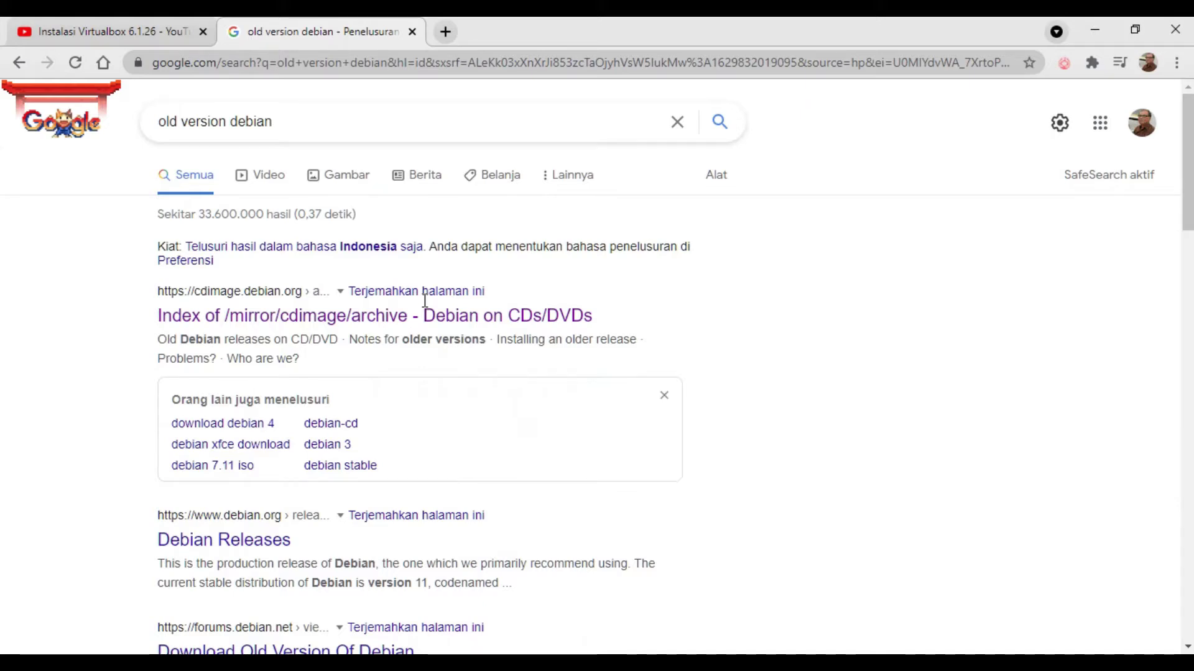
# Step: Open the Debian CDs/DVDs result 'Index of /mirror/cdimage/archive' from the search results
pyautogui.click(305, 121)
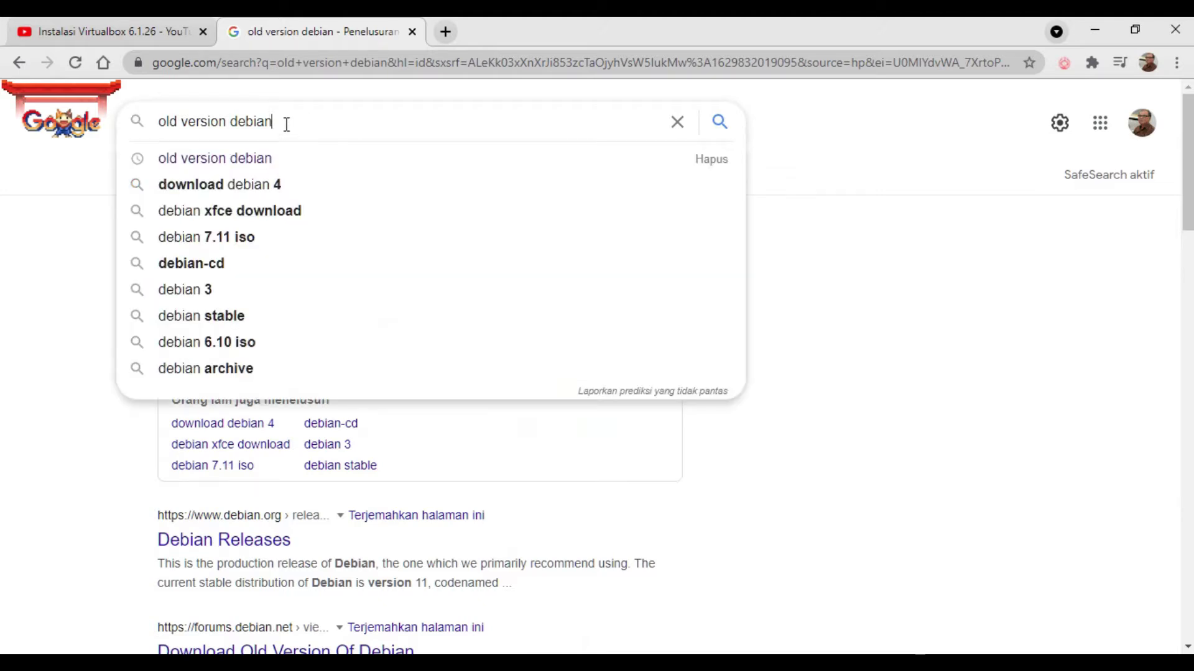
pyautogui.click(1024, 323)
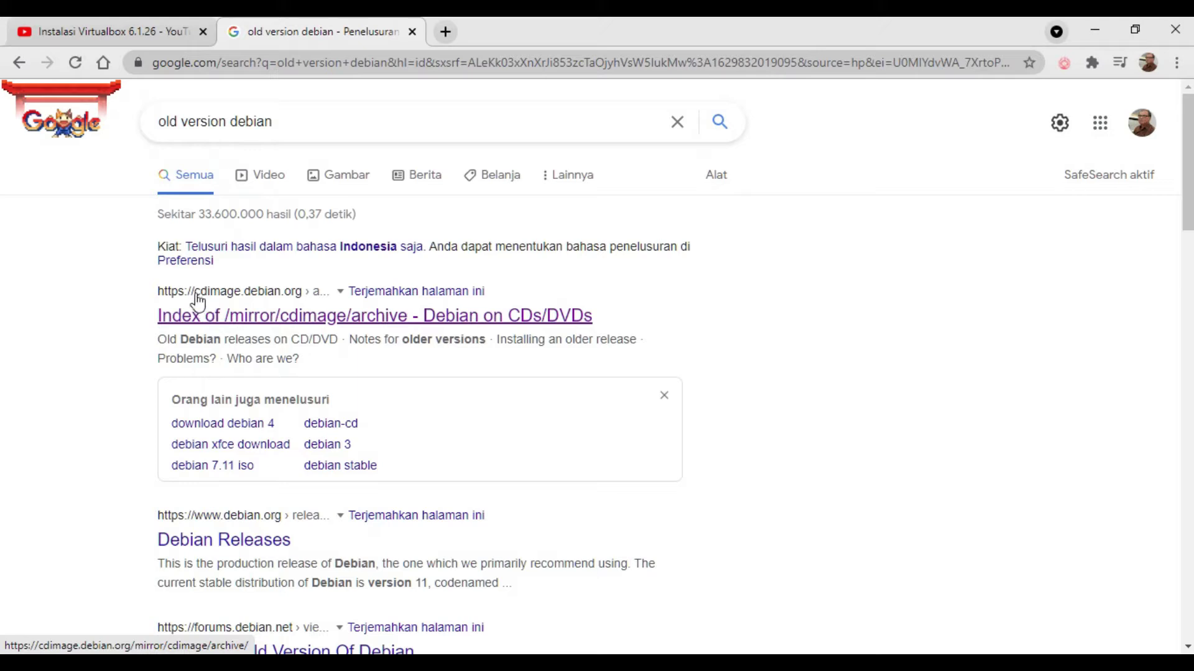
pyautogui.click(296, 322)
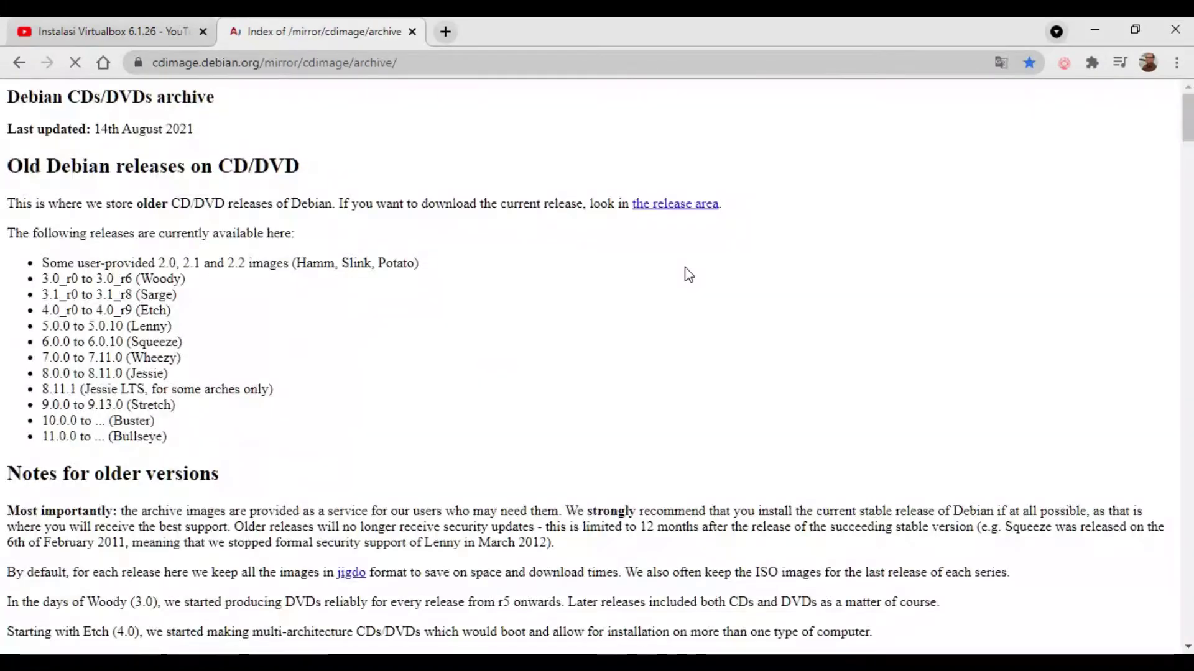
# Step: Scroll down the archive listing and open the 10.10.0 release folder
pyautogui.scroll(-8, 495, 296)
pyautogui.scroll(-20, 496, 297)
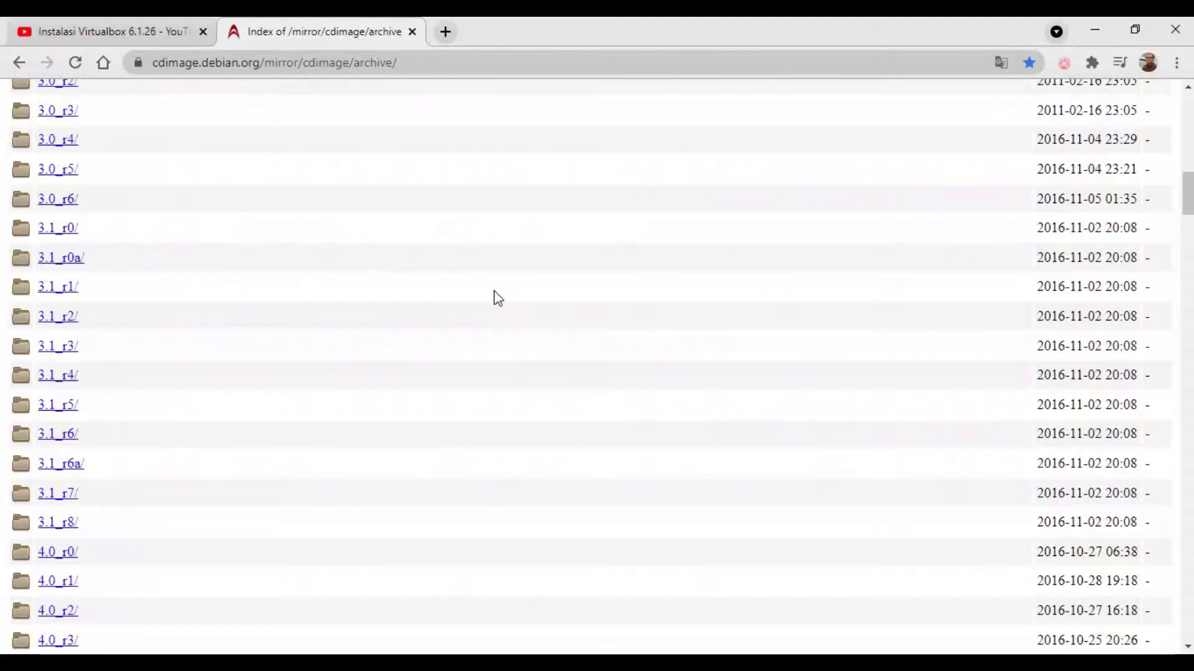
pyautogui.scroll(-19, 497, 297)
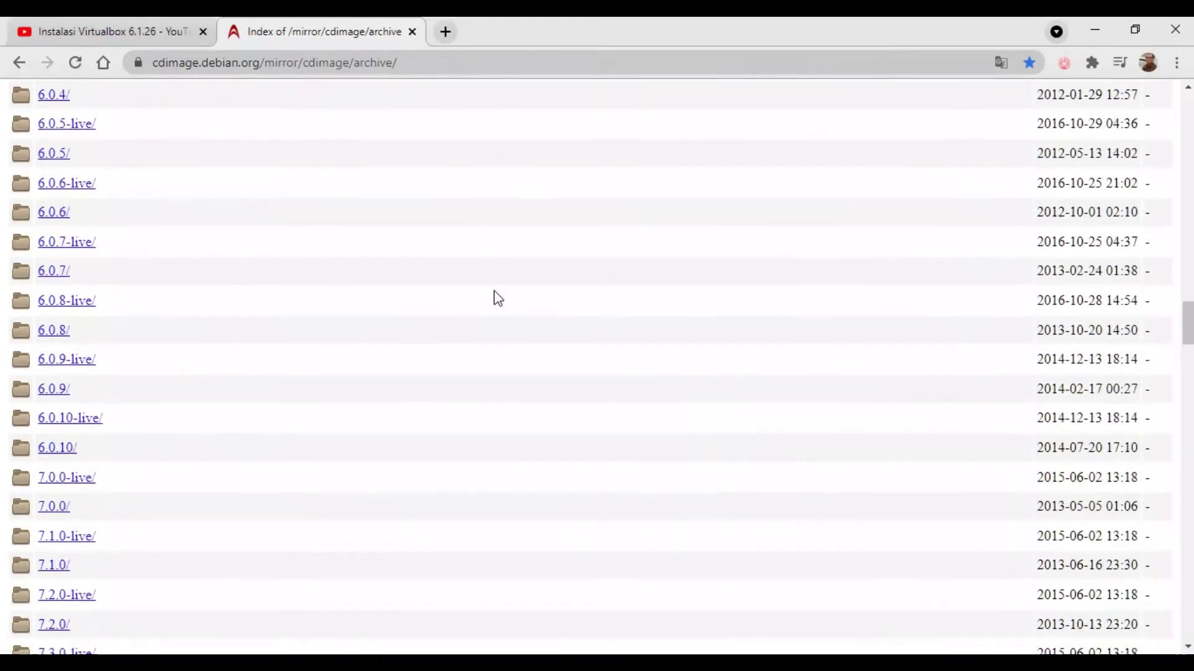
pyautogui.scroll(-18, 494, 293)
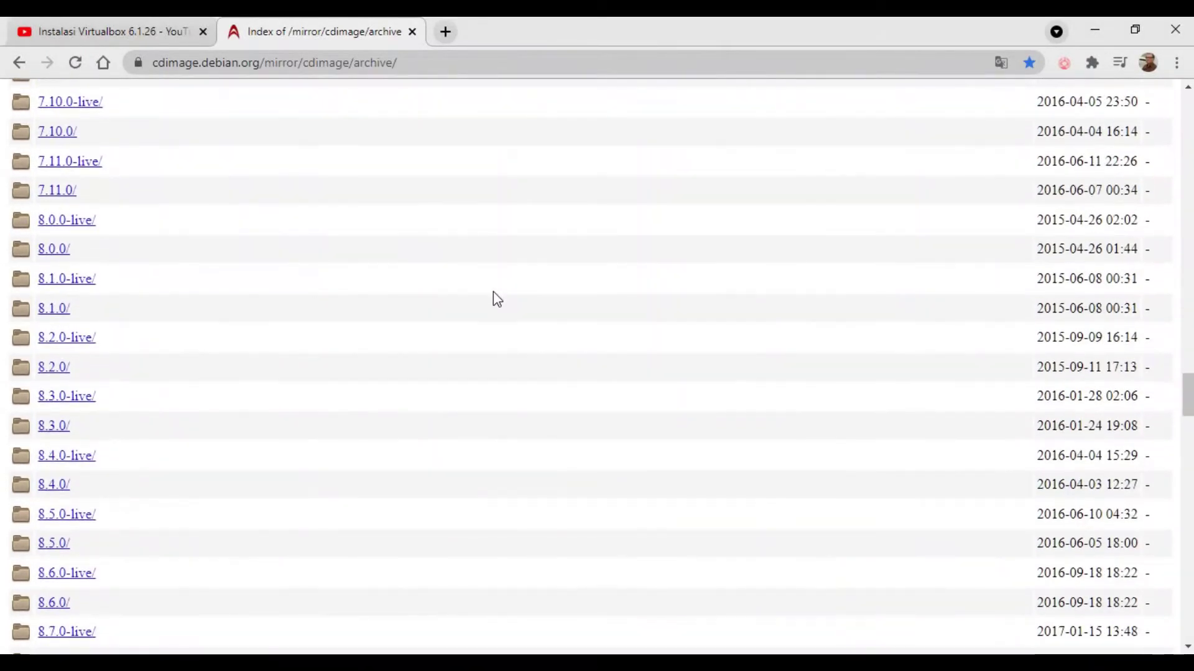
pyautogui.scroll(-18, 494, 293)
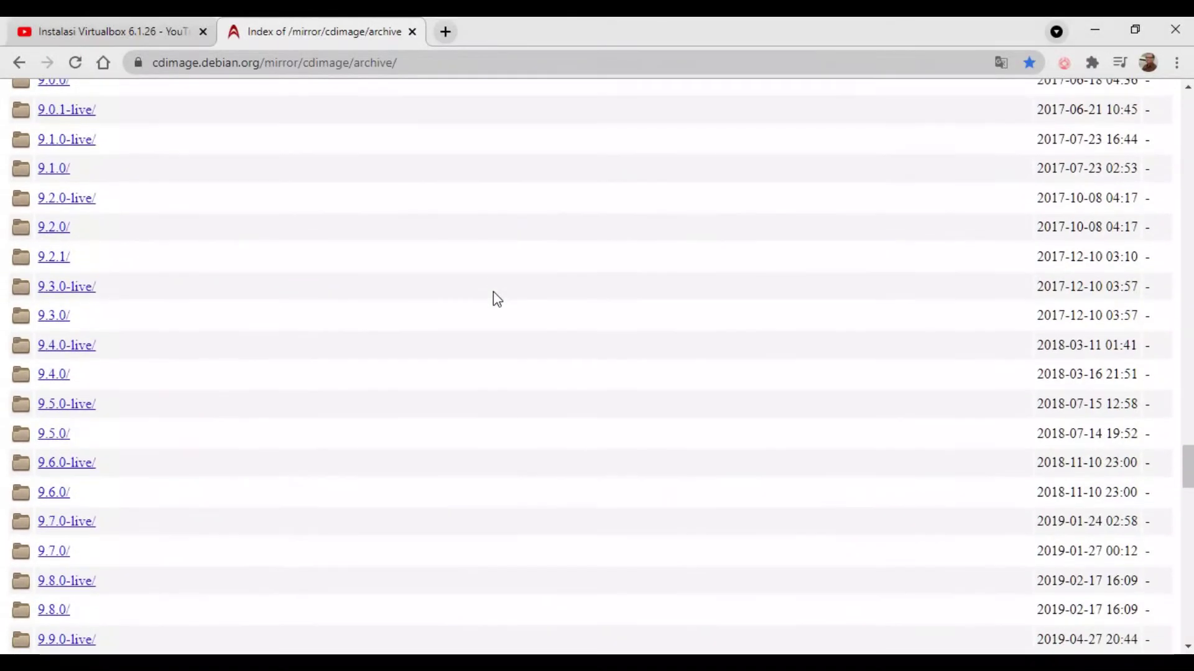
pyautogui.scroll(-18, 494, 293)
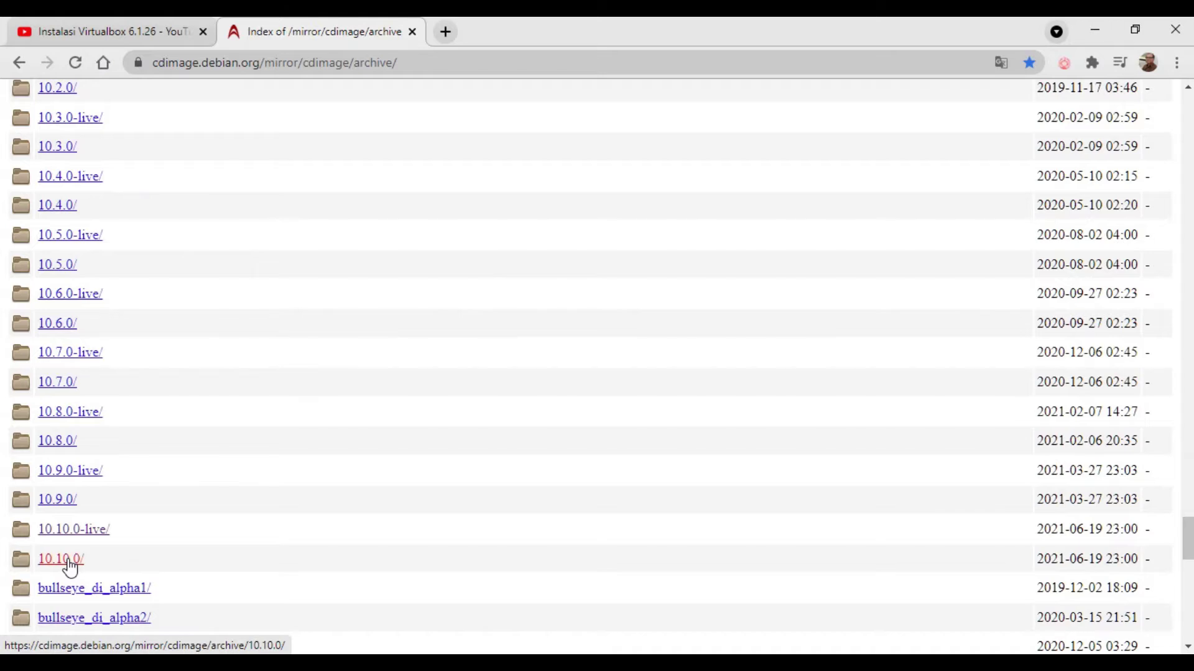
pyautogui.click(61, 559)
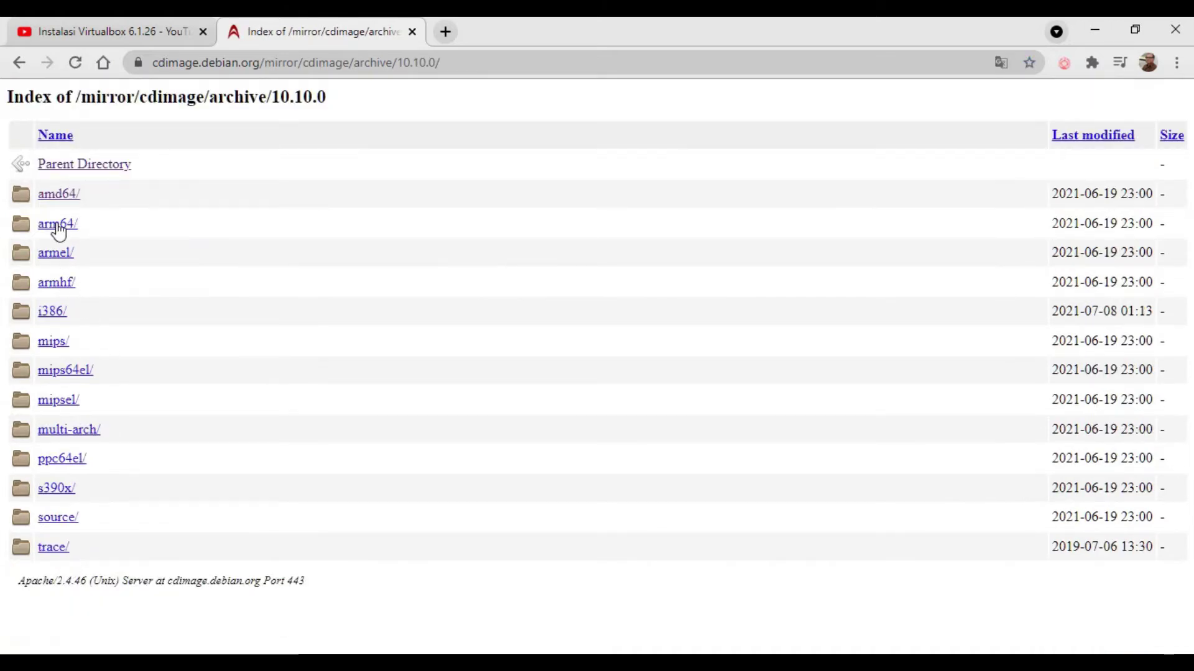
# Step: Browse into 10.10.0's amd64/iso-dvd folder to the DVD ISO images, then minimize Chrome
pyautogui.click(59, 197)
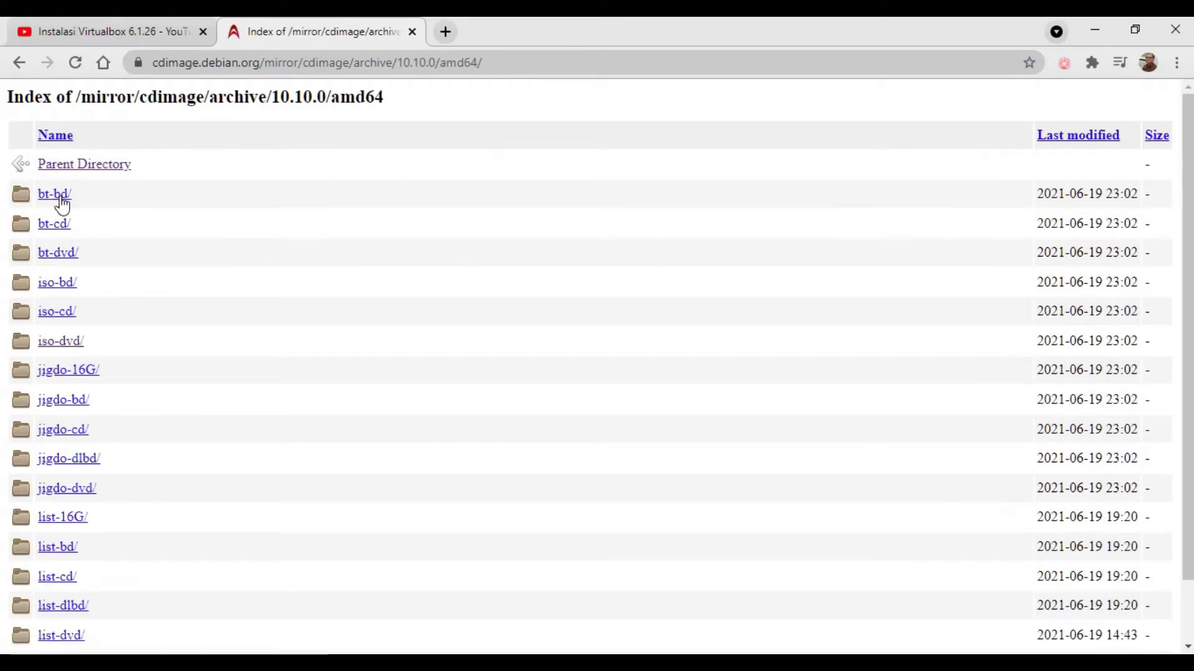
pyautogui.click(63, 347)
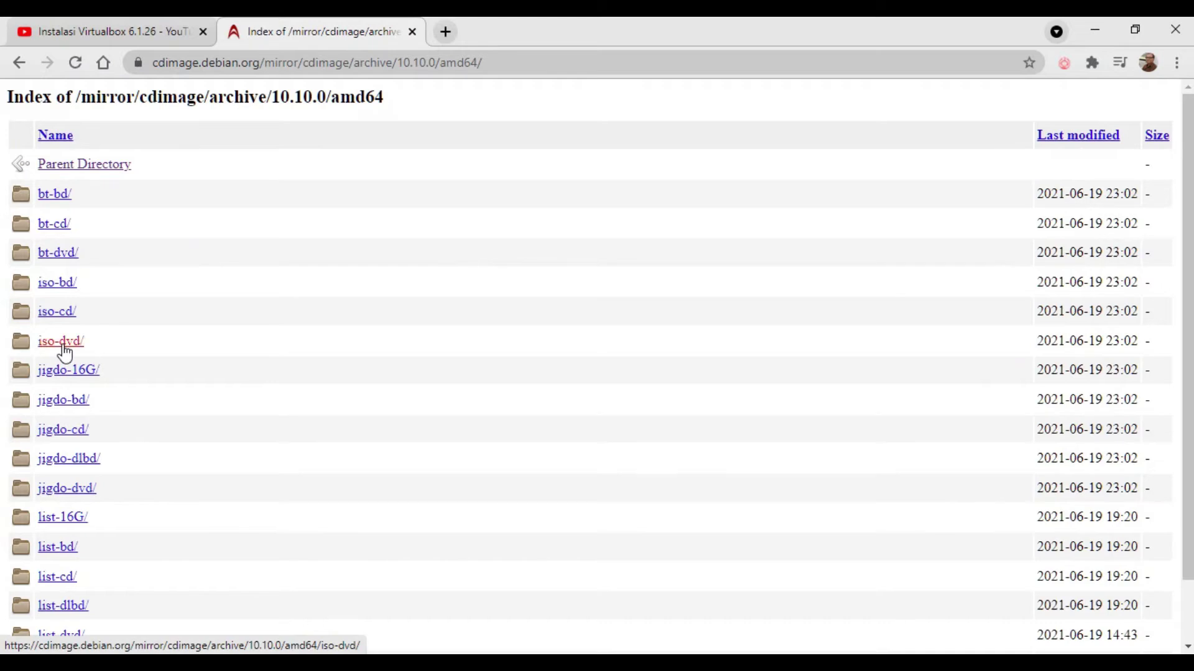
pyautogui.scroll(-10, 539, 476)
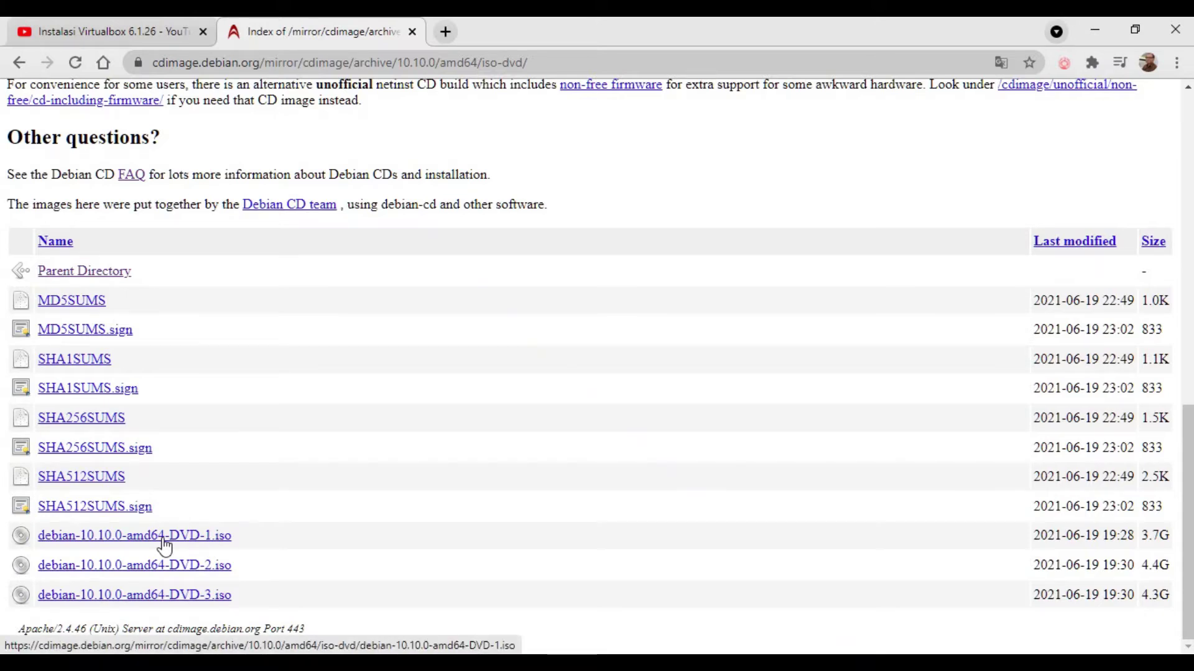
pyautogui.click(1097, 27)
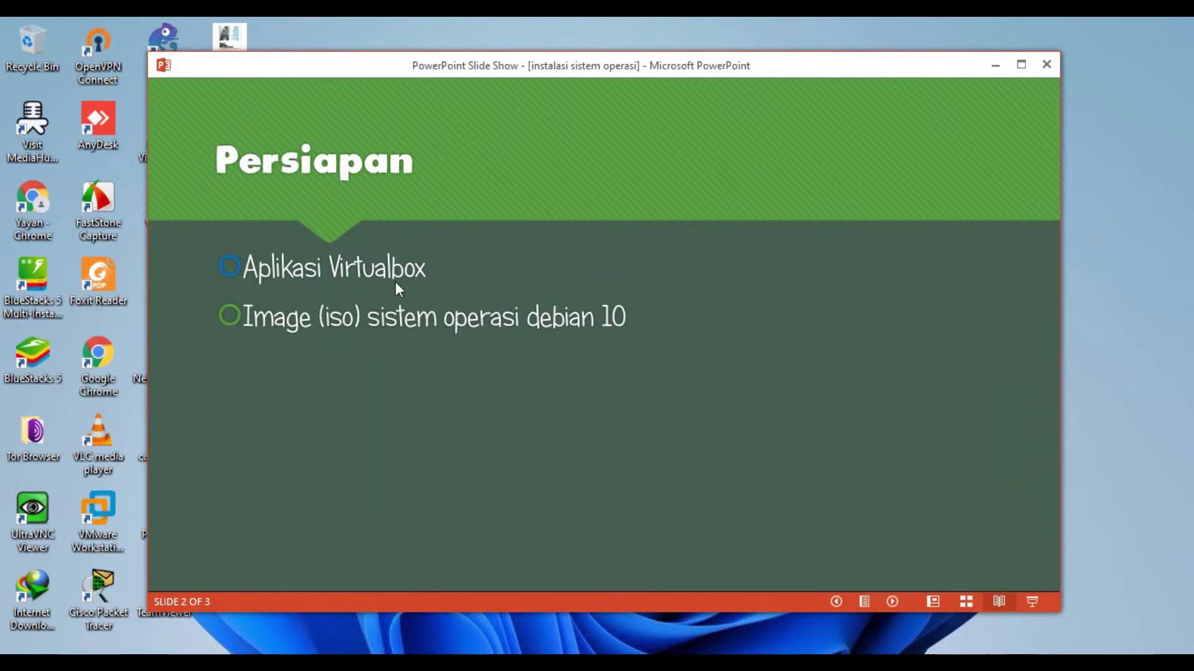
# Step: Reposition the PowerPoint slide show window, then minimize it to reveal the desktop
pyautogui.moveTo(437, 69); pyautogui.dragTo(554, 53)
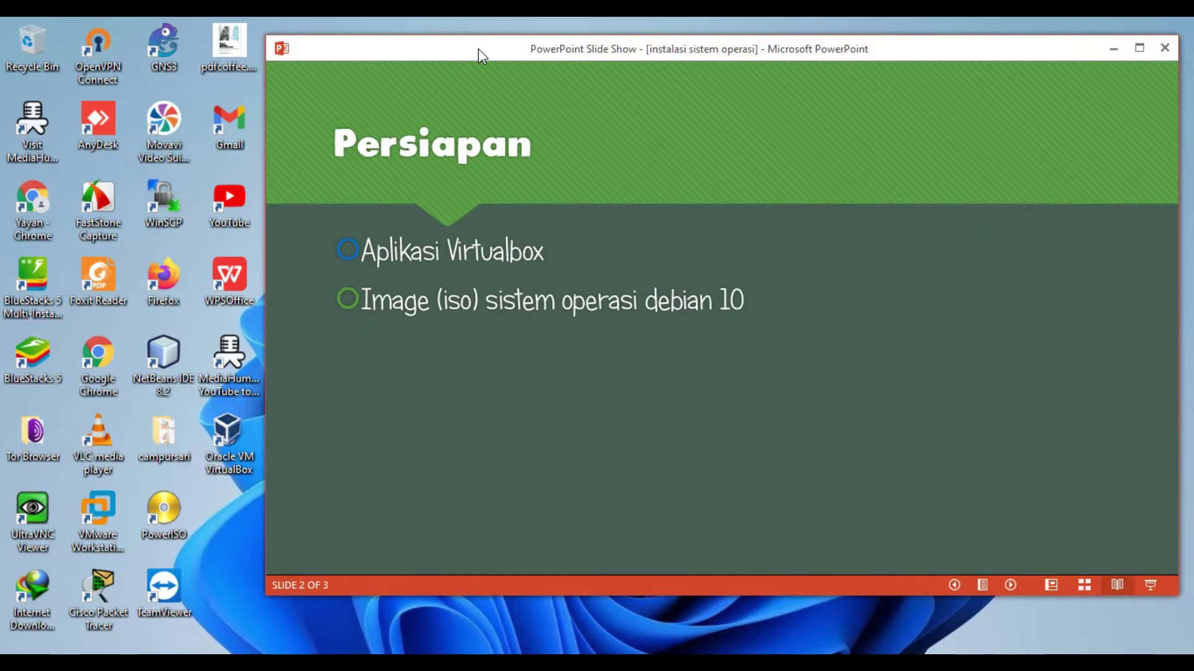
pyautogui.moveTo(479, 48); pyautogui.dragTo(479, 39)
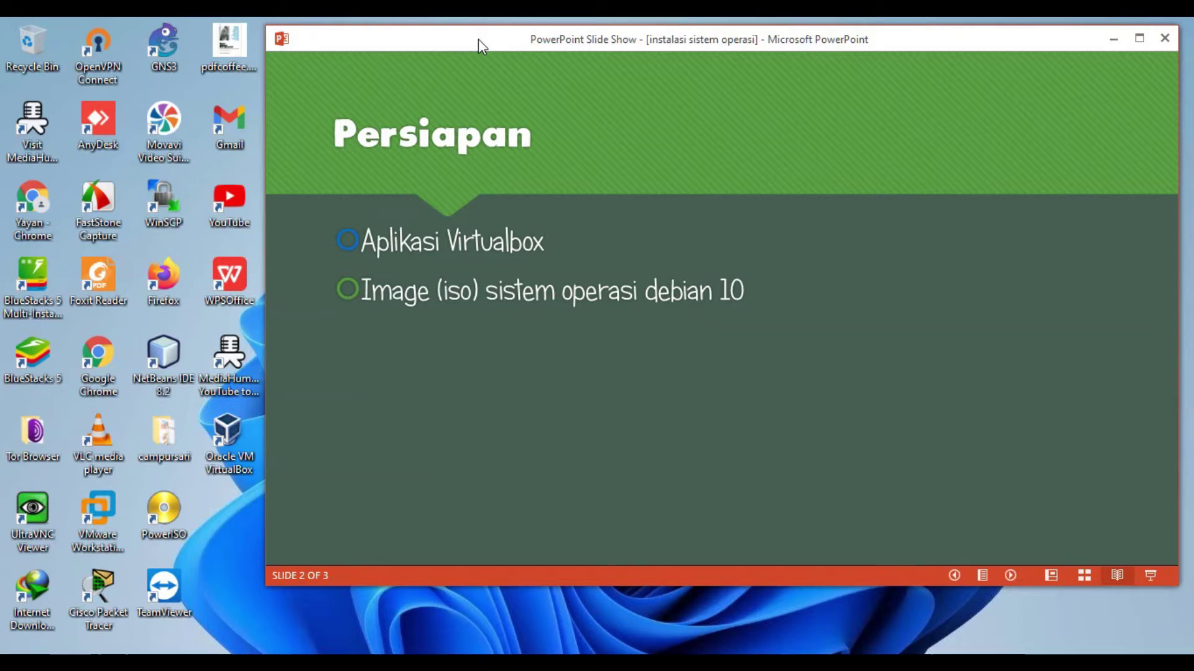
pyautogui.click(1114, 38)
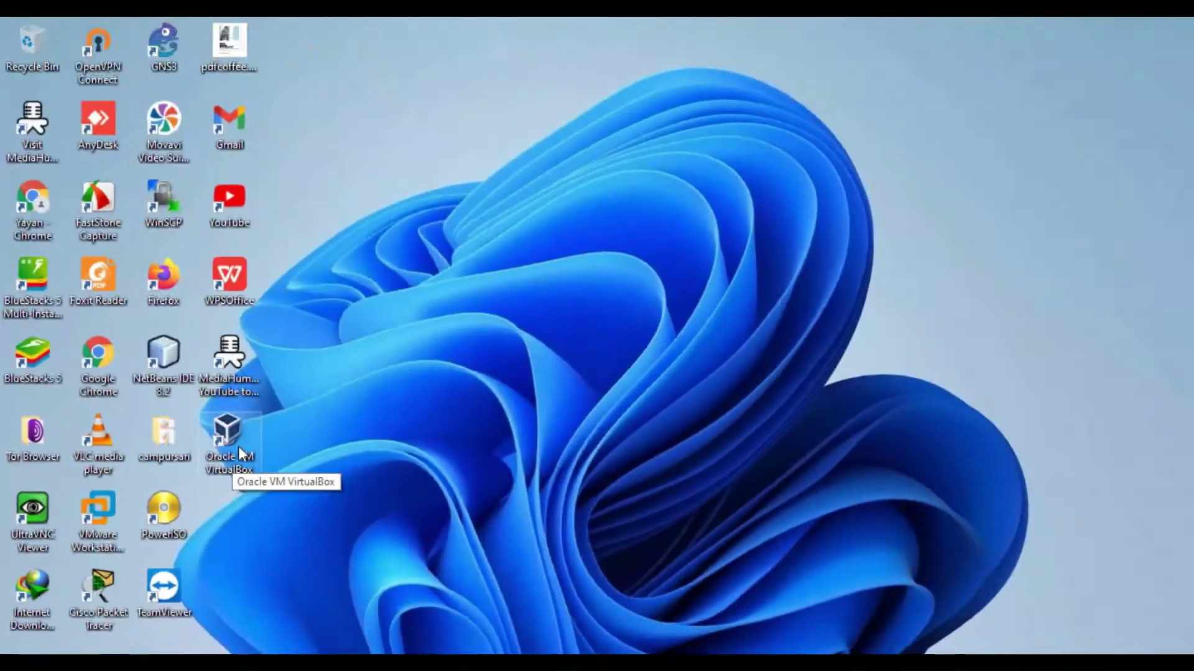
# Step: Launch Oracle VM VirtualBox Manager and start the Baru (New) machine wizard
pyautogui.doubleClick(476, 314)
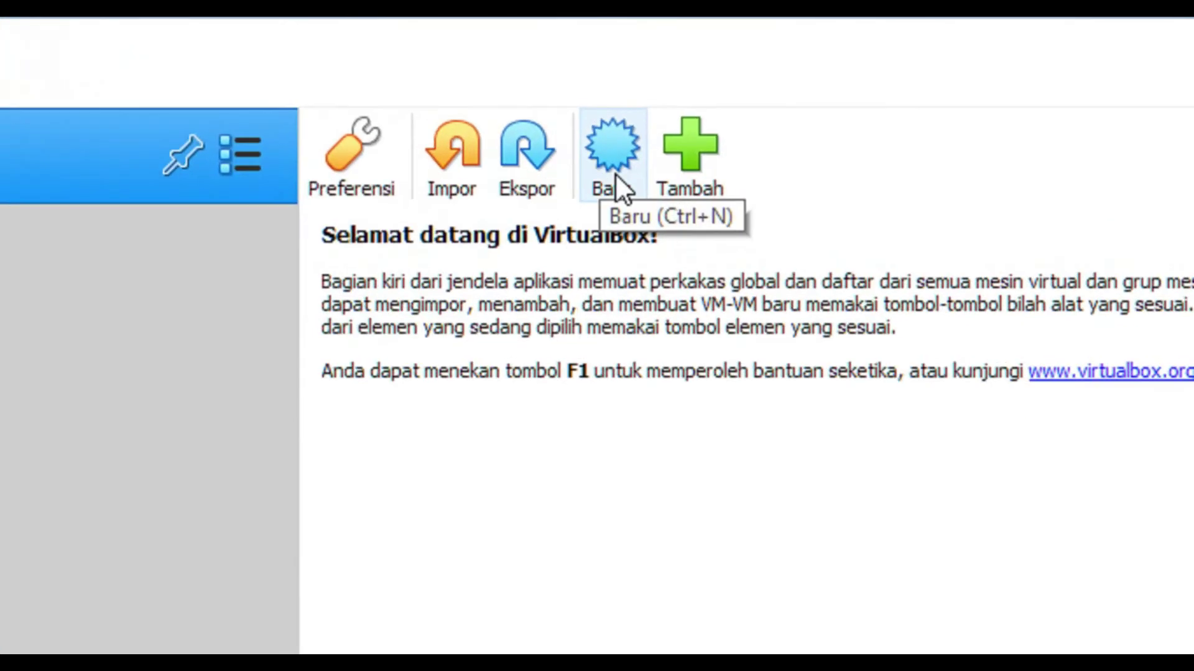
pyautogui.click(614, 173)
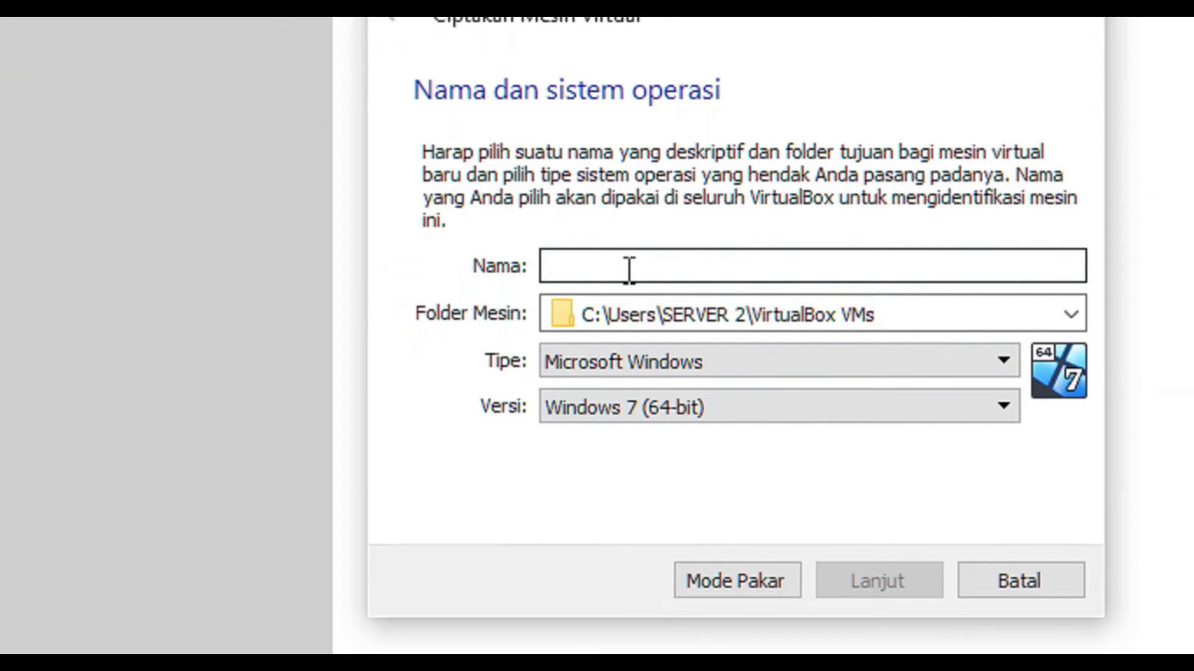
# Step: Name the machine 'debian 10', type Linux, version Debian (64-bit), and continue
pyautogui.write('deban')
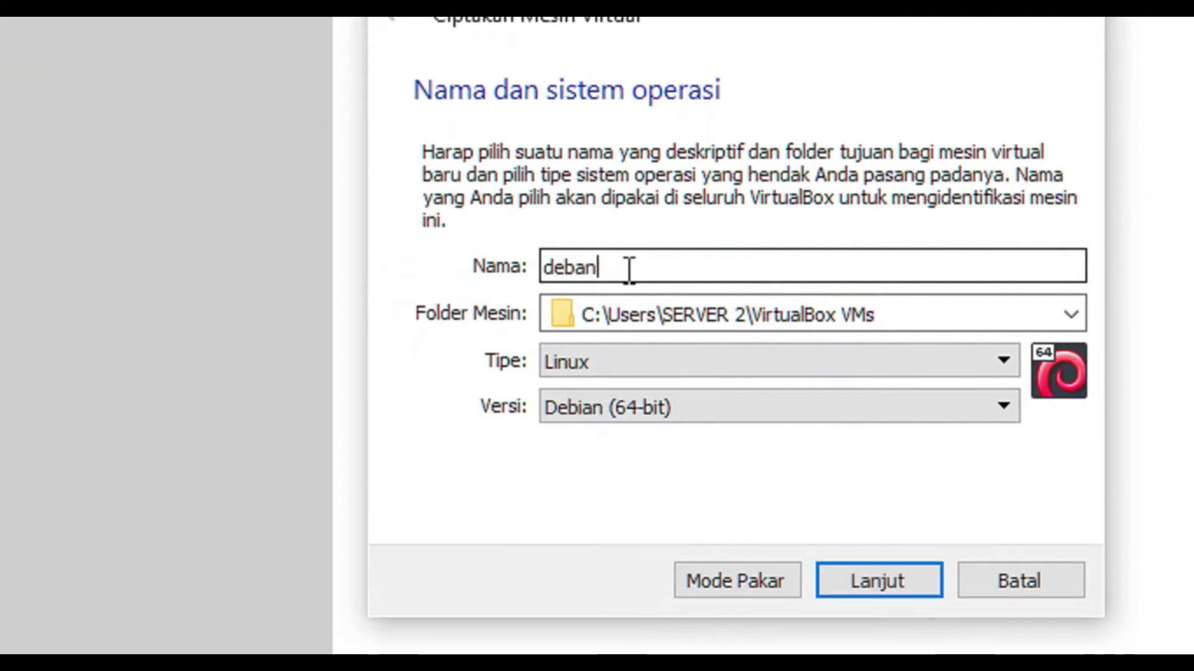
pyautogui.press('BackSpace')
pyautogui.press('BackSpace')
pyautogui.write('ian 10')
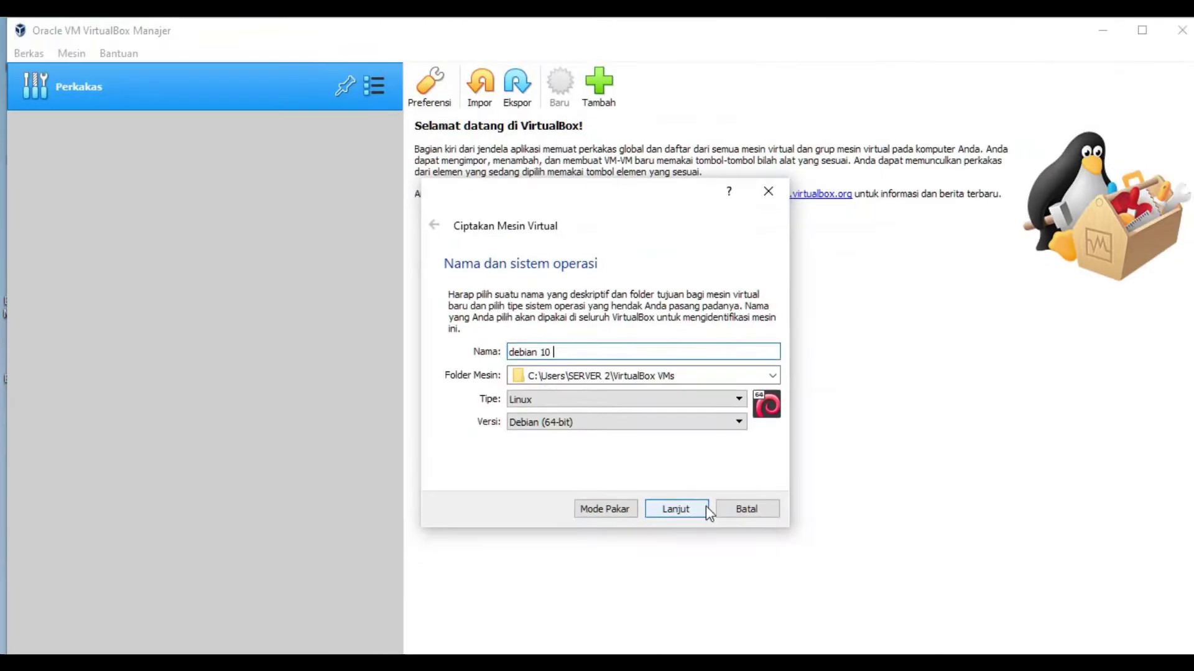
pyautogui.click(708, 509)
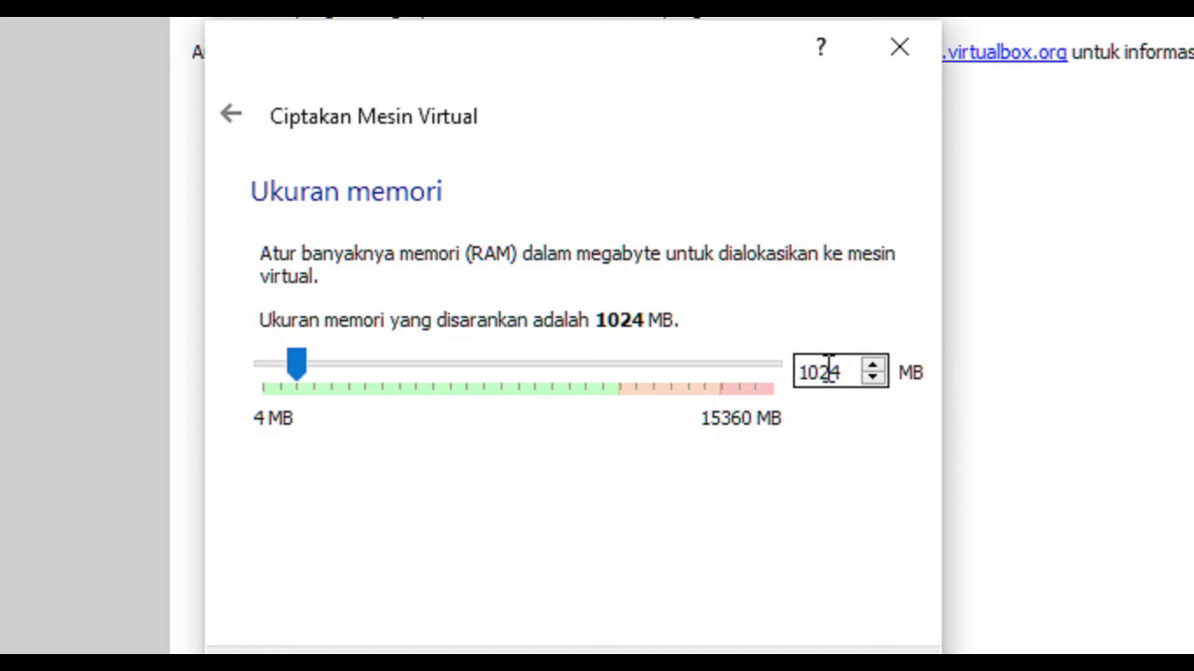
# Step: Give the machine 512 MB memory and a new dynamically allocated 8 GB VDI disk
pyautogui.moveTo(301, 361); pyautogui.dragTo(283, 362)
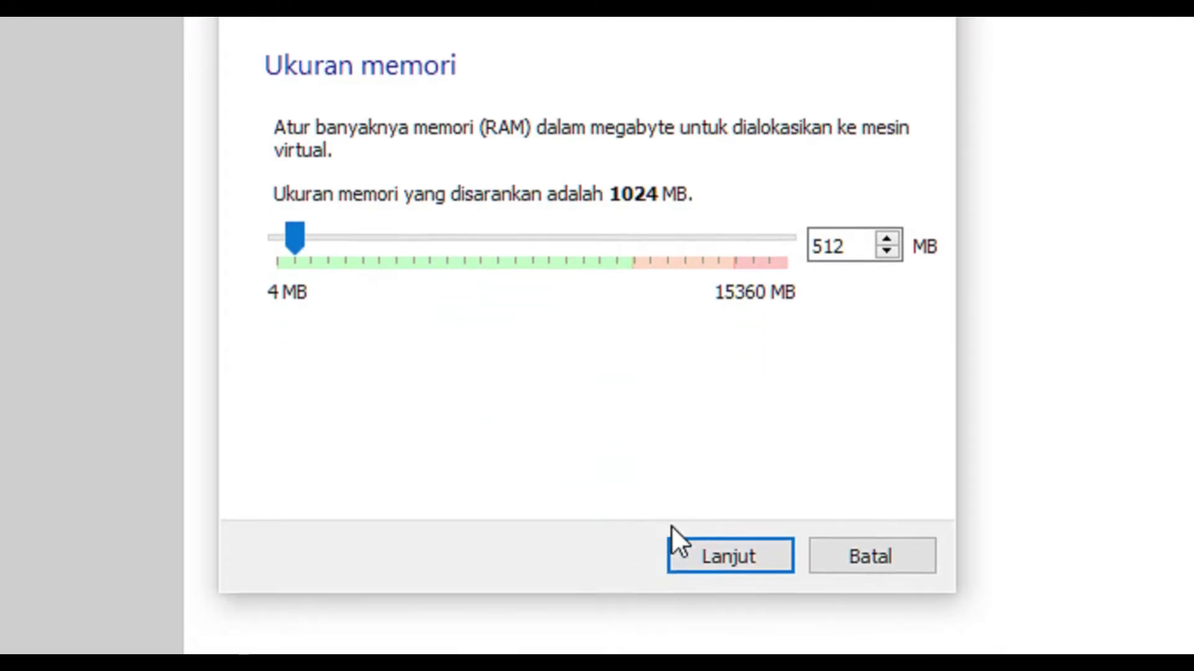
pyautogui.click(719, 498)
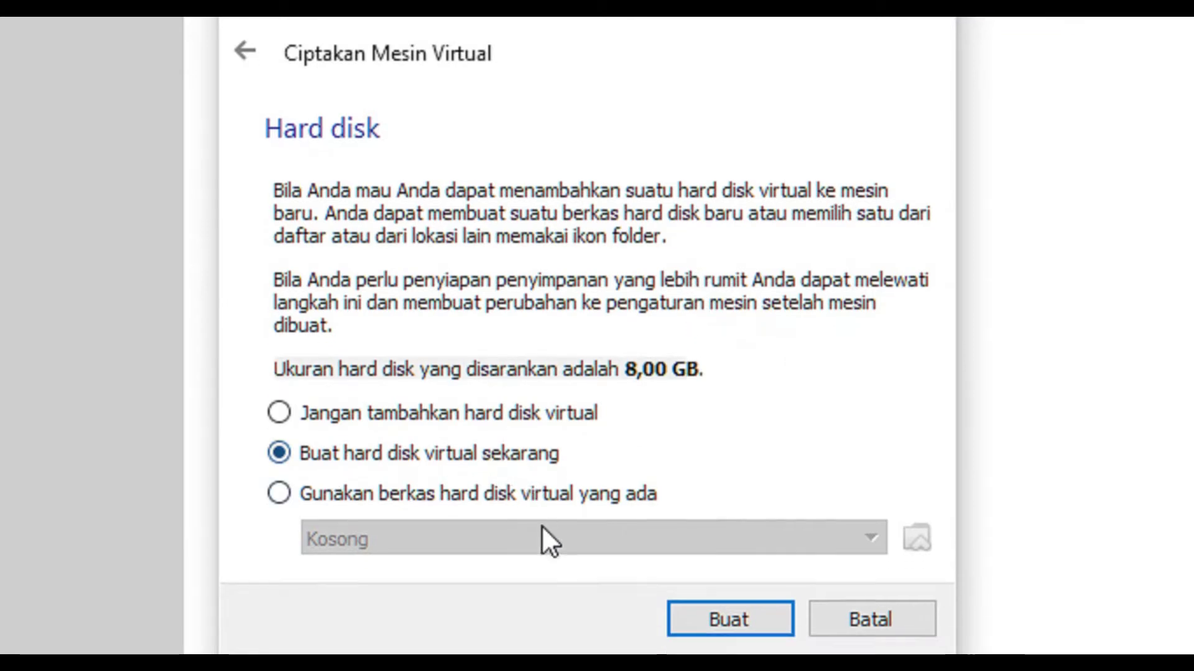
pyautogui.click(715, 498)
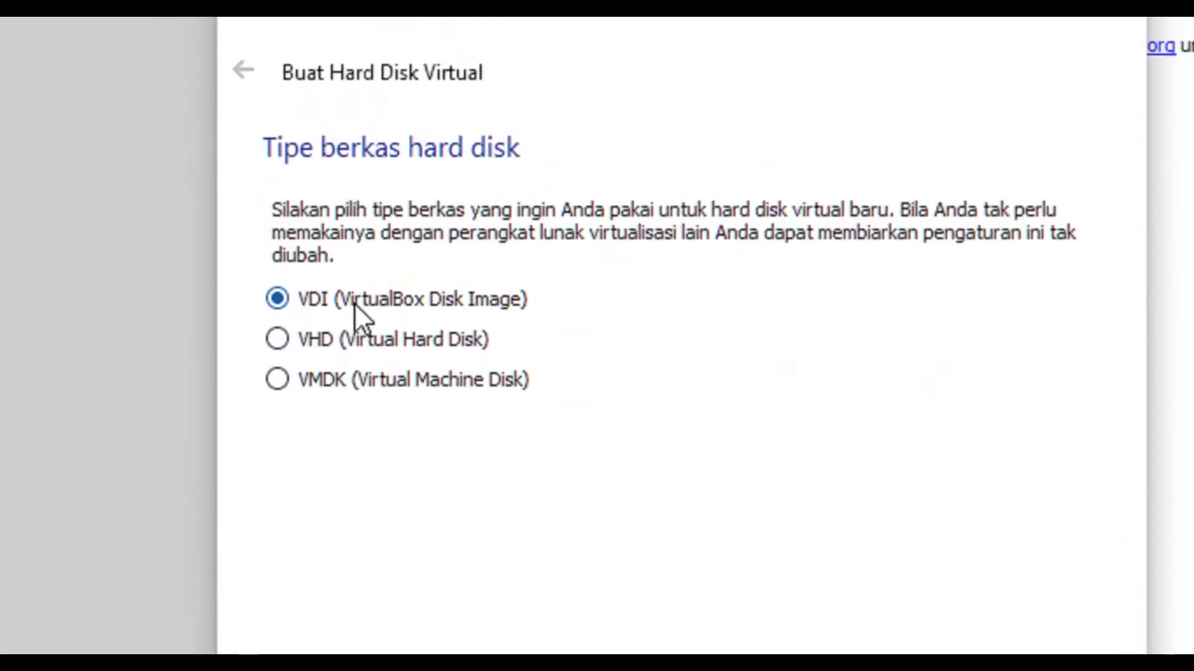
pyautogui.click(897, 493)
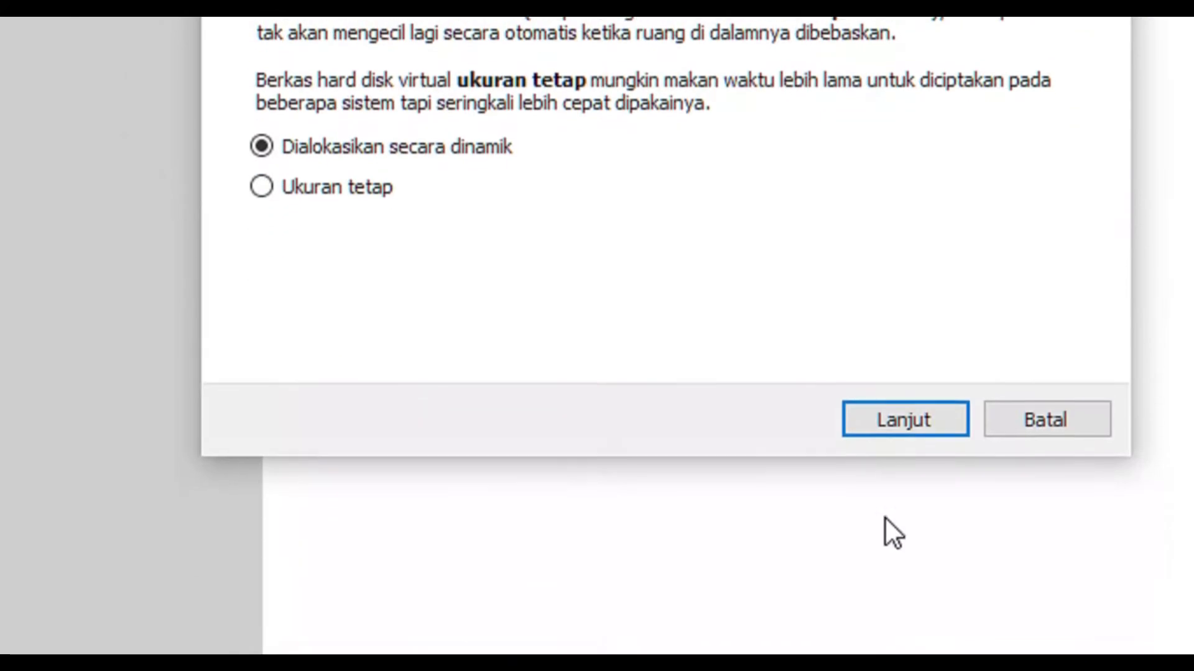
pyautogui.click(879, 420)
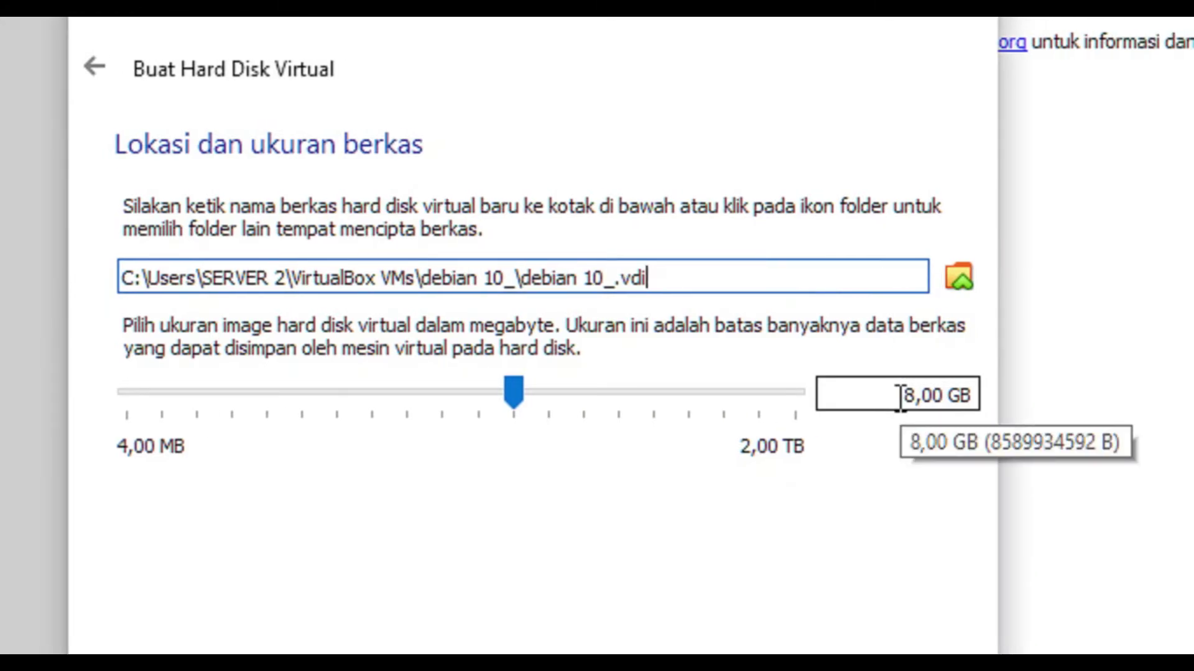
pyautogui.click(777, 503)
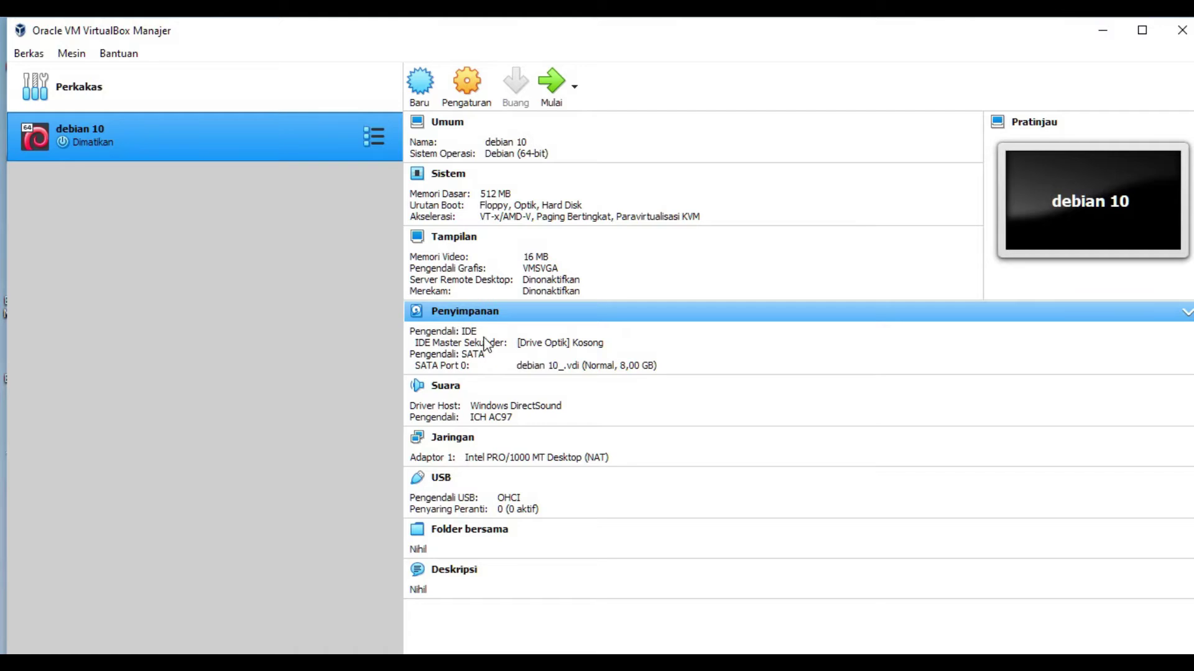
# Step: In Penyimpanan settings, select the empty IDE optical drive and show its disc-loading options
pyautogui.click(477, 319)
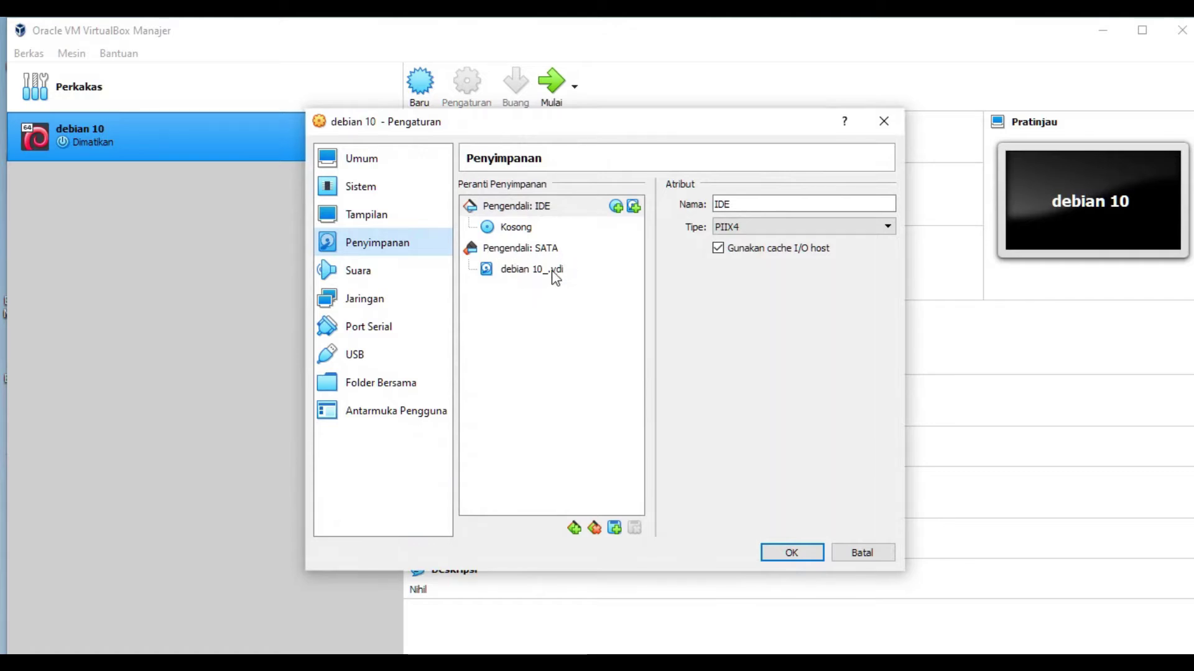
pyautogui.click(532, 273)
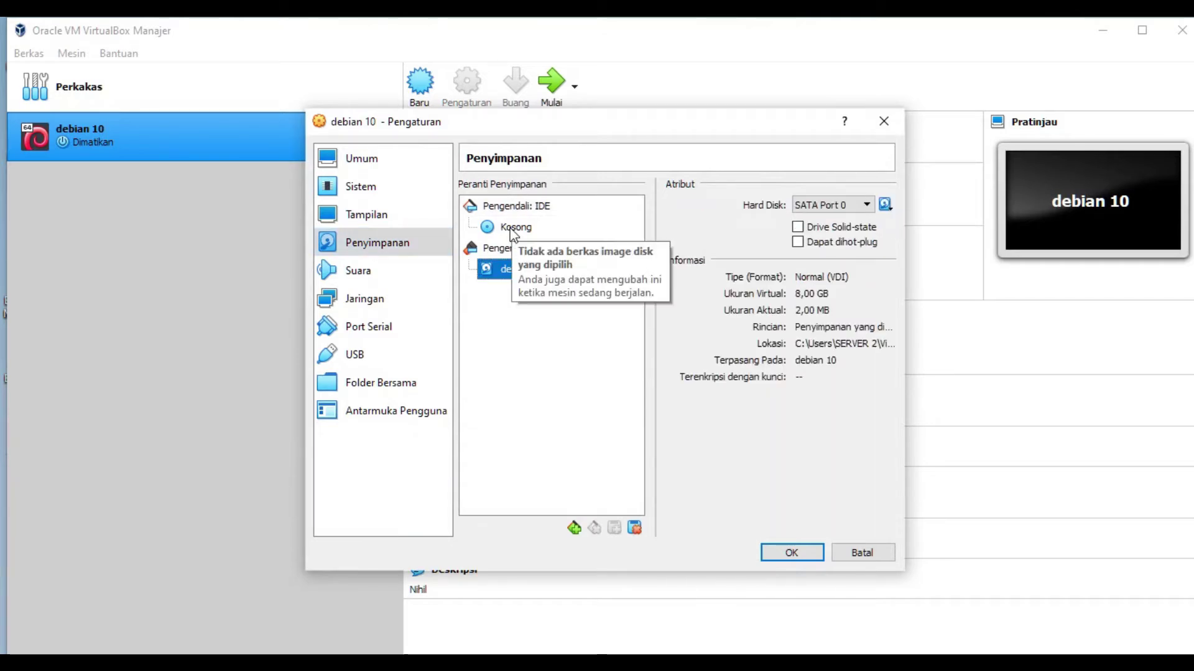
pyautogui.click(519, 209)
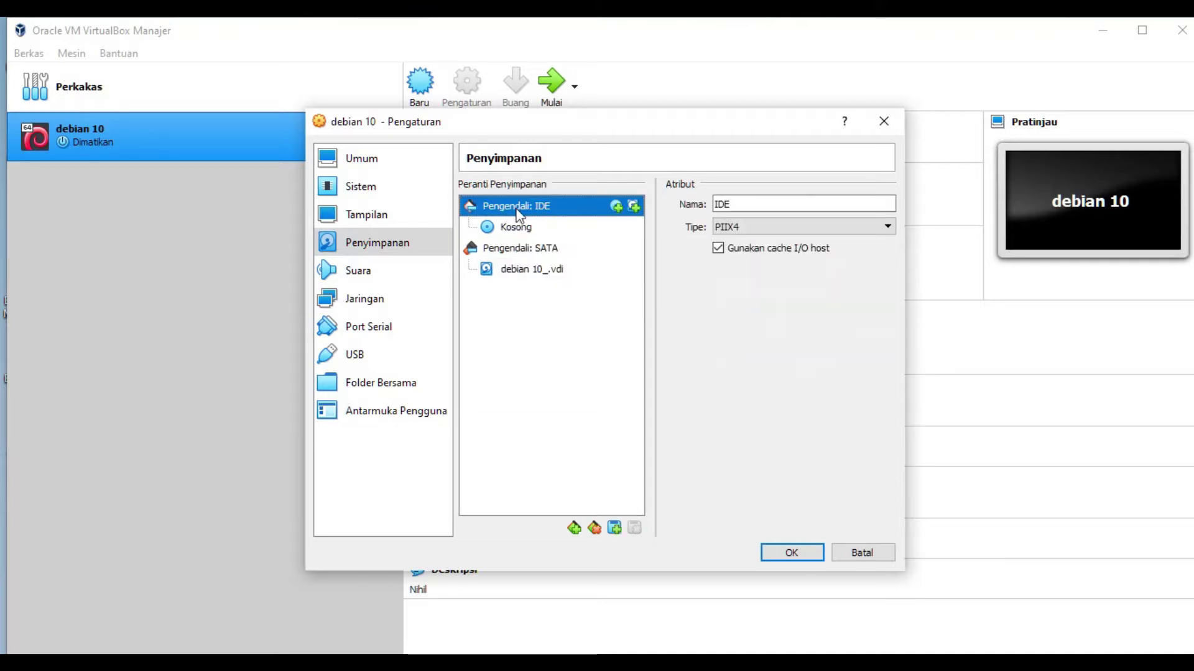
pyautogui.click(520, 231)
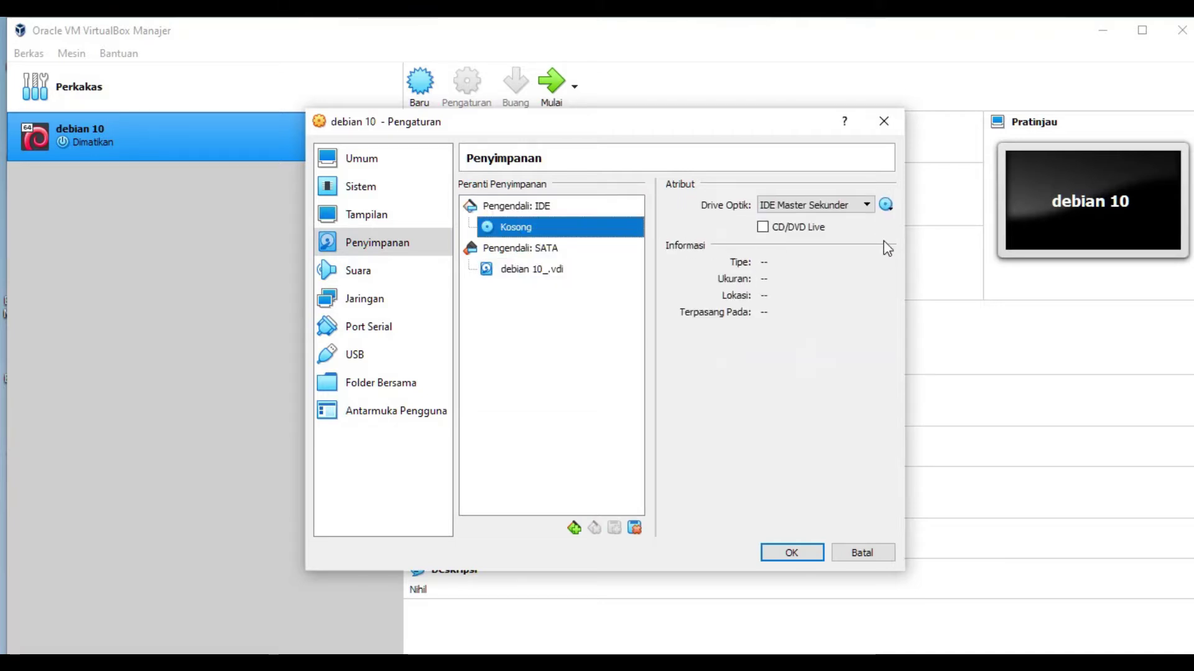
pyautogui.click(886, 204)
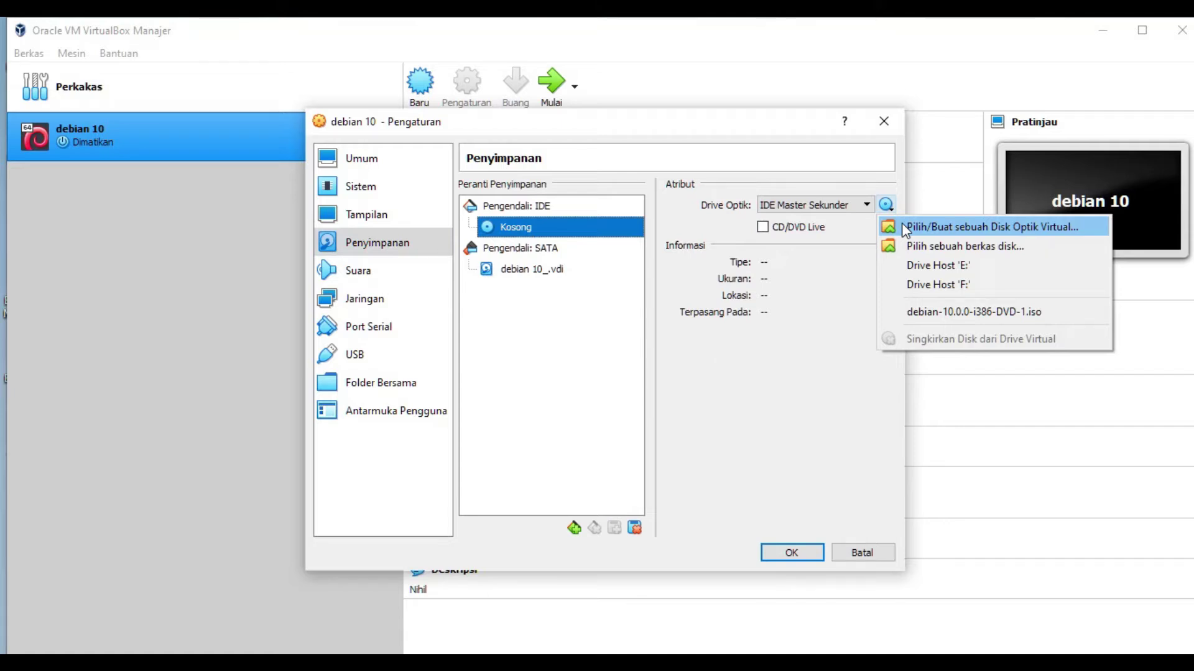
# Step: Open the Pemilih Disk Optik chooser and start adding a new disc image with Tambah
pyautogui.click(935, 229)
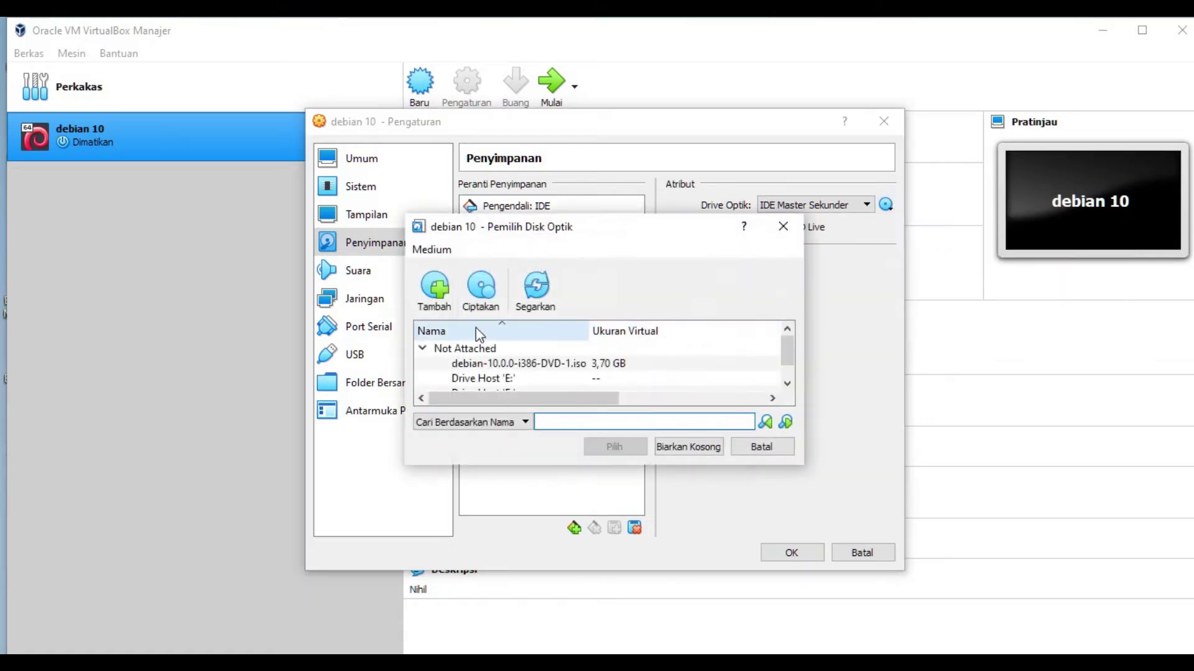
pyautogui.click(521, 366)
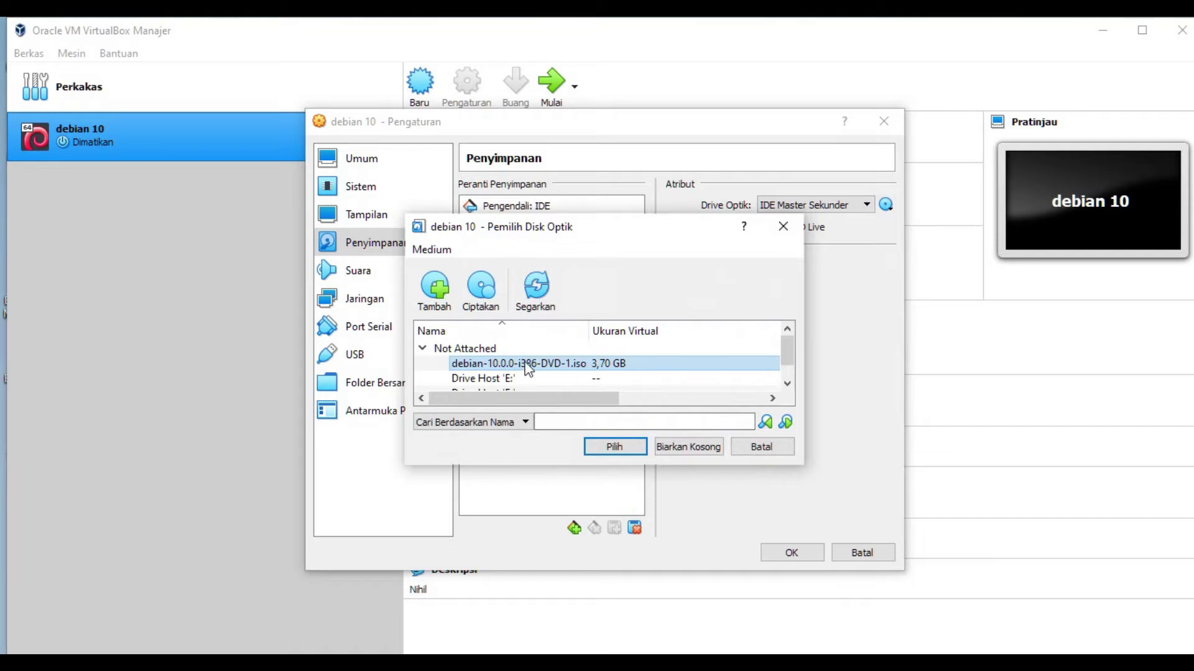
pyautogui.rightClick(527, 369)
pyautogui.click(496, 360)
pyautogui.scroll(-1, 563, 353)
pyautogui.scroll(1, 565, 348)
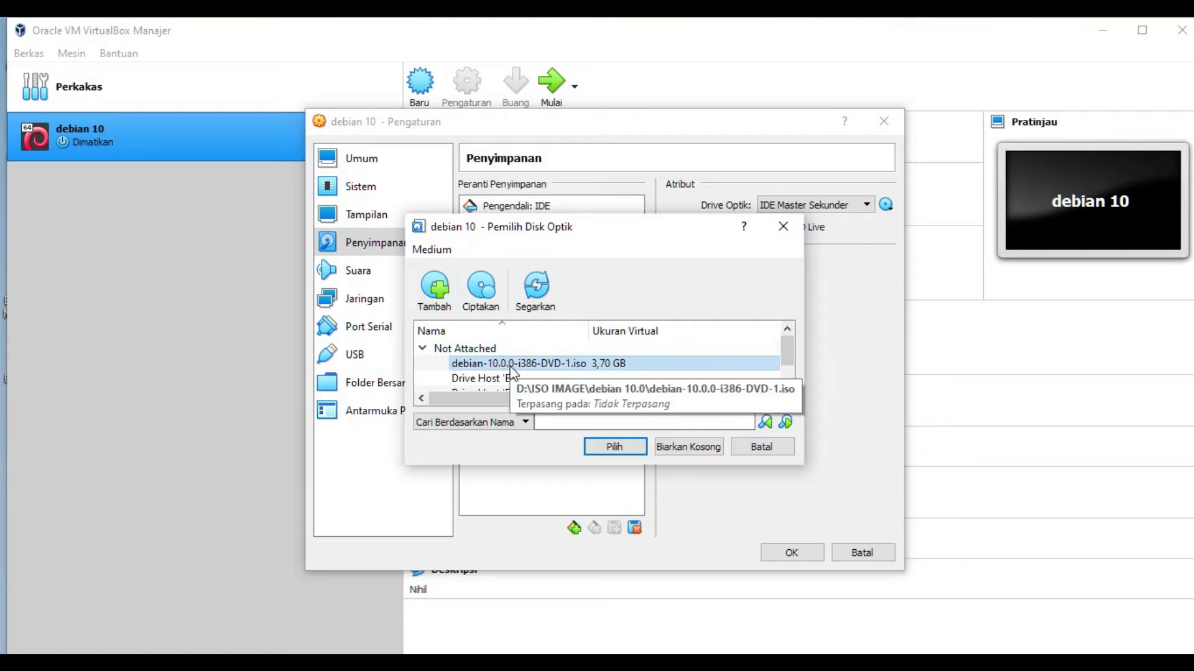
pyautogui.click(432, 286)
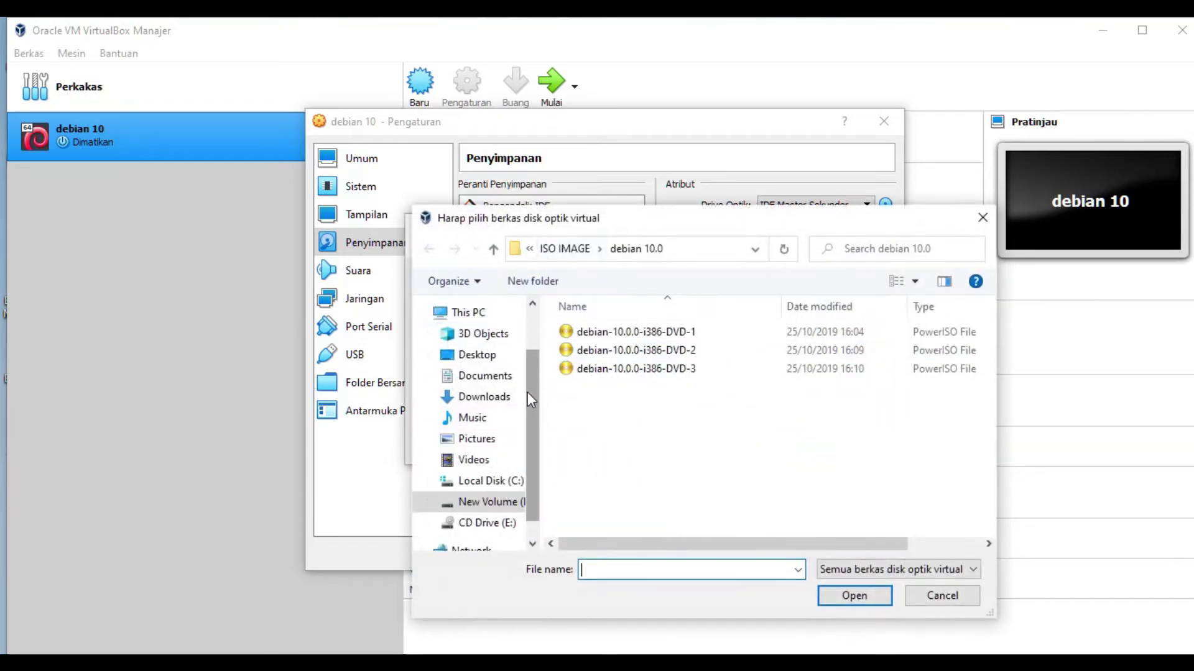
# Step: Add debian-10.0.0-i386-DVD-1.iso from D:\ISO IMAGE\debian 10.0 to the optical disk chooser
pyautogui.scroll(-1, 529, 405)
pyautogui.click(523, 476)
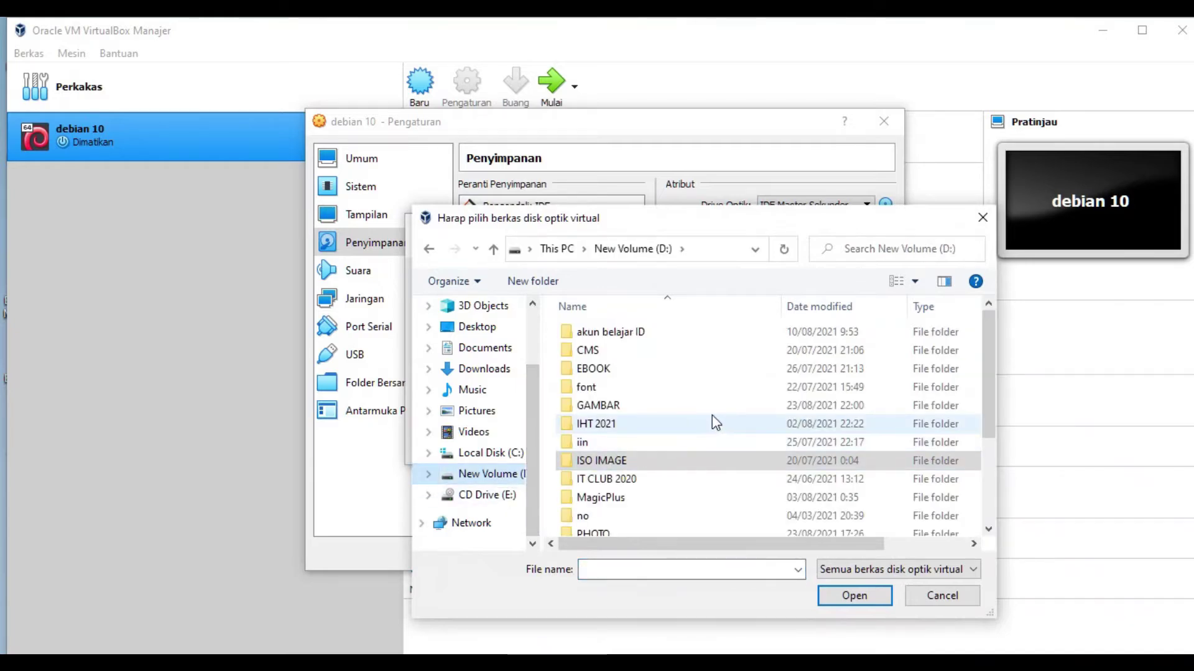
pyautogui.click(603, 461)
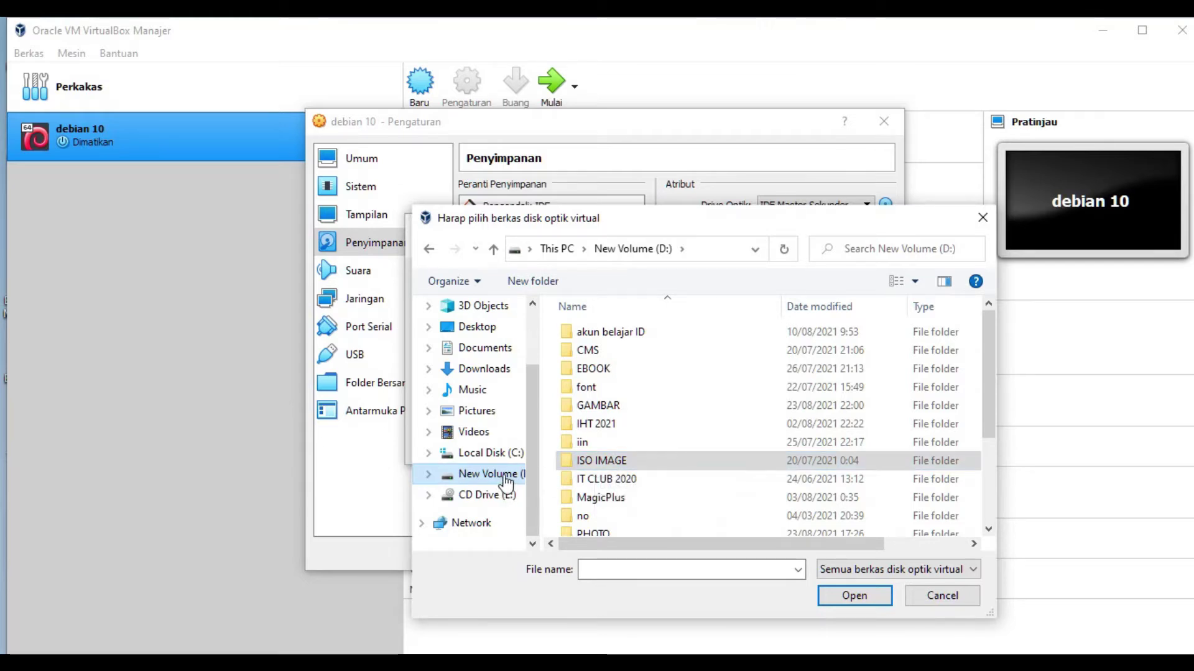
pyautogui.doubleClick(610, 464)
pyautogui.doubleClick(624, 334)
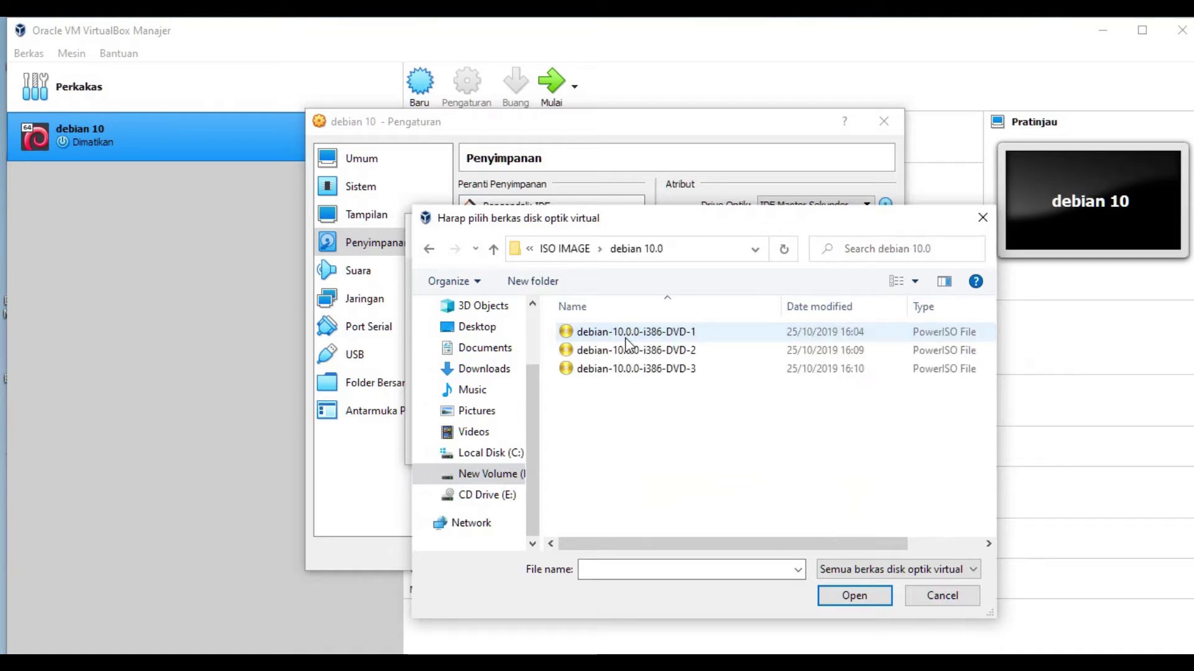
pyautogui.click(672, 333)
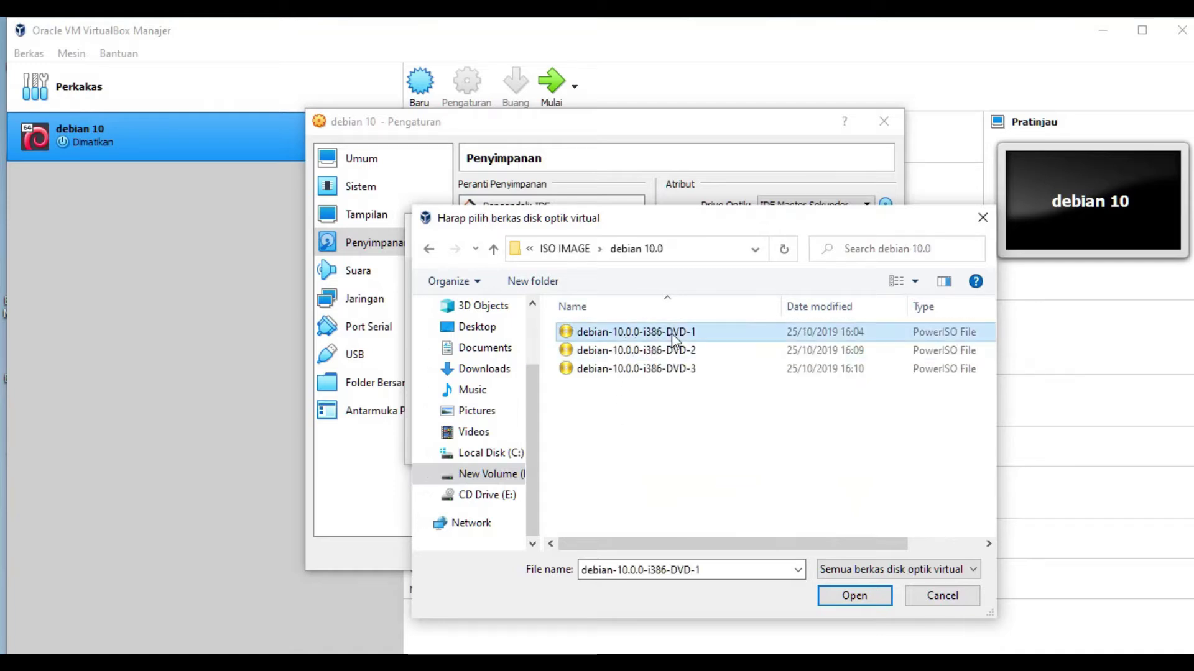
pyautogui.click(871, 595)
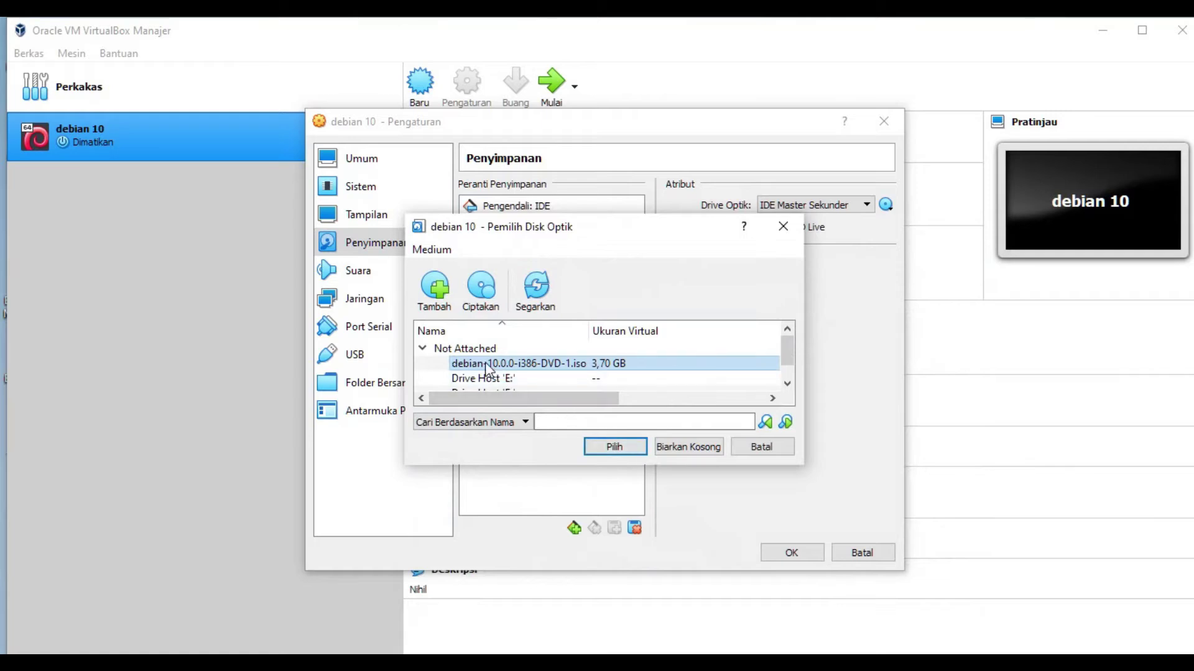
# Step: Select the Debian 10 DVD image for the optical drive and save the VM settings
pyautogui.moveTo(551, 466); pyautogui.dragTo(544, 576)
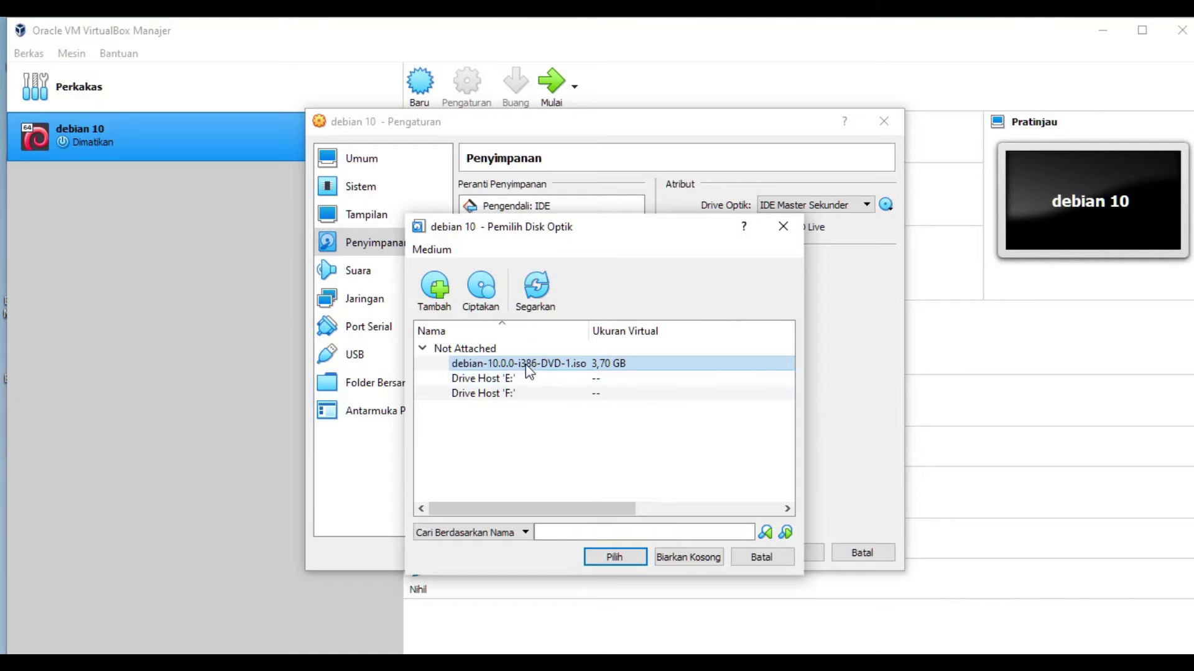
pyautogui.click(609, 558)
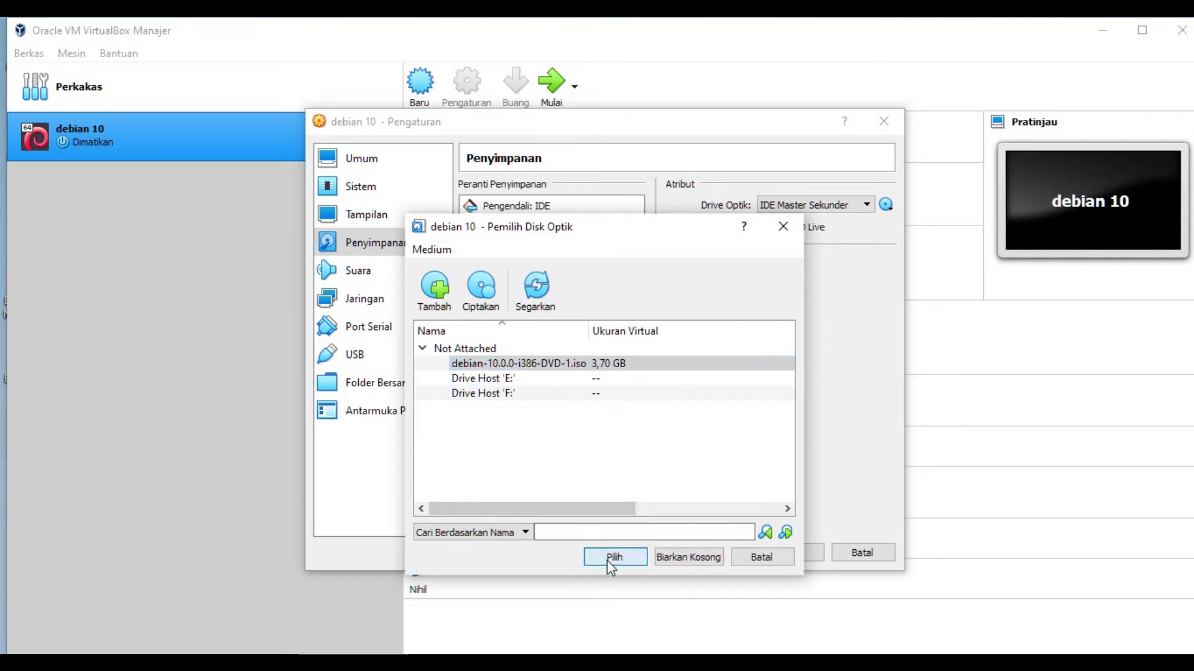
pyautogui.click(790, 553)
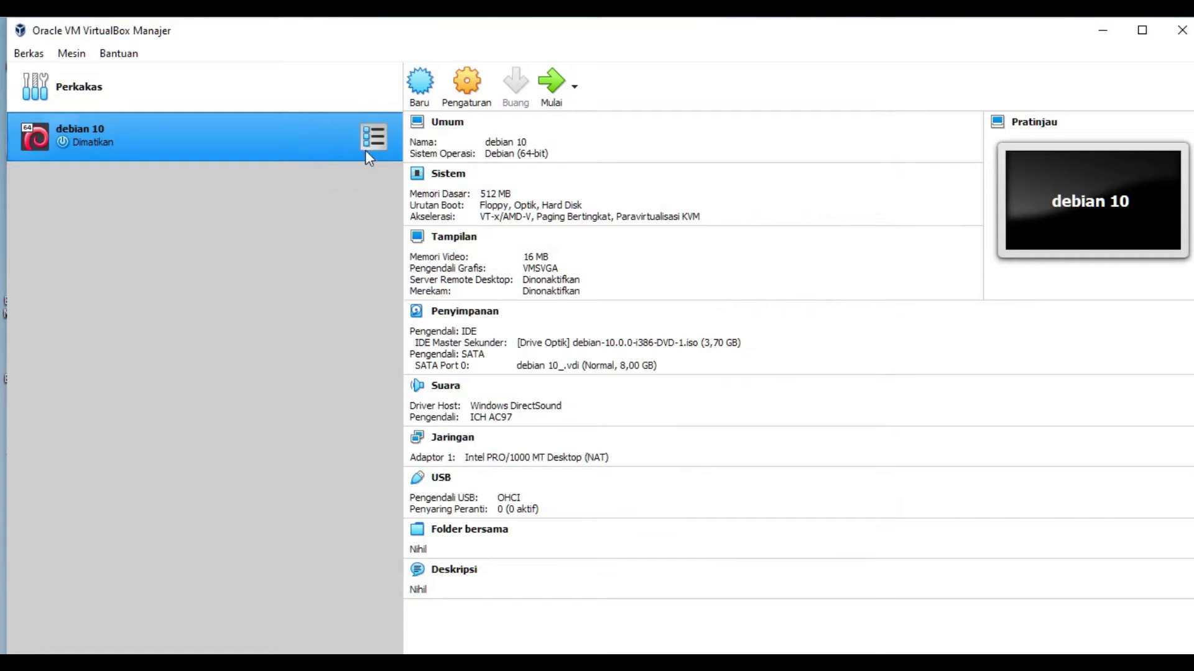
# Step: Start the debian 10 VM, minimize the Manager and hide the desktop icons
pyautogui.click(553, 88)
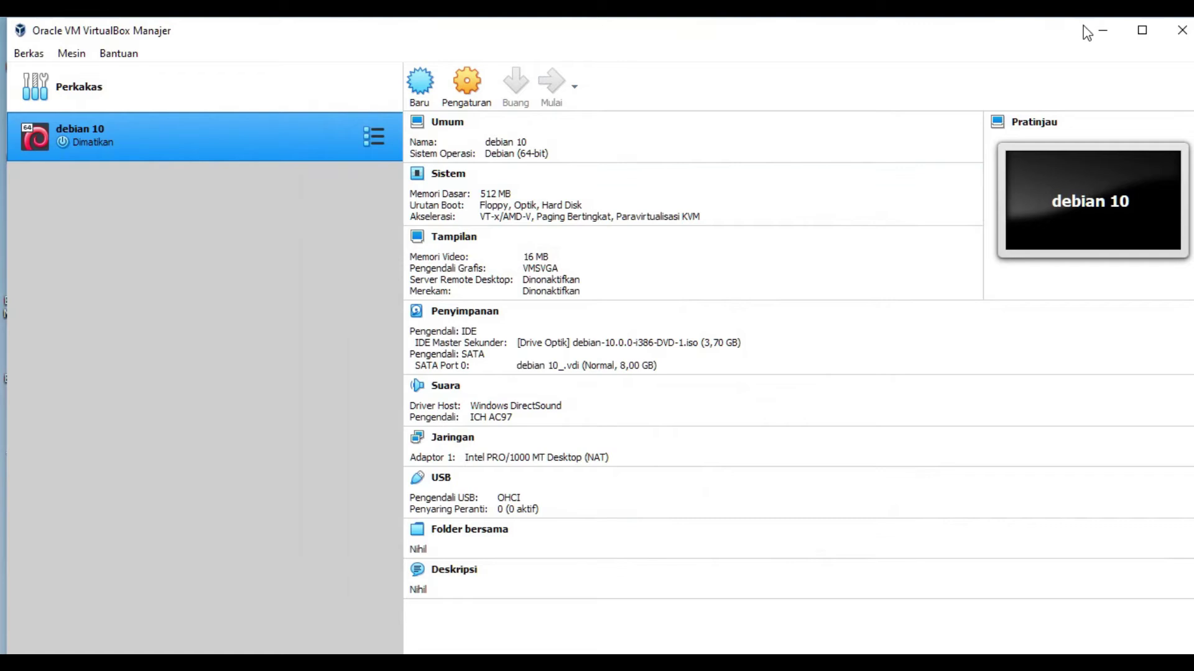
pyautogui.click(1103, 31)
pyautogui.rightClick(421, 110)
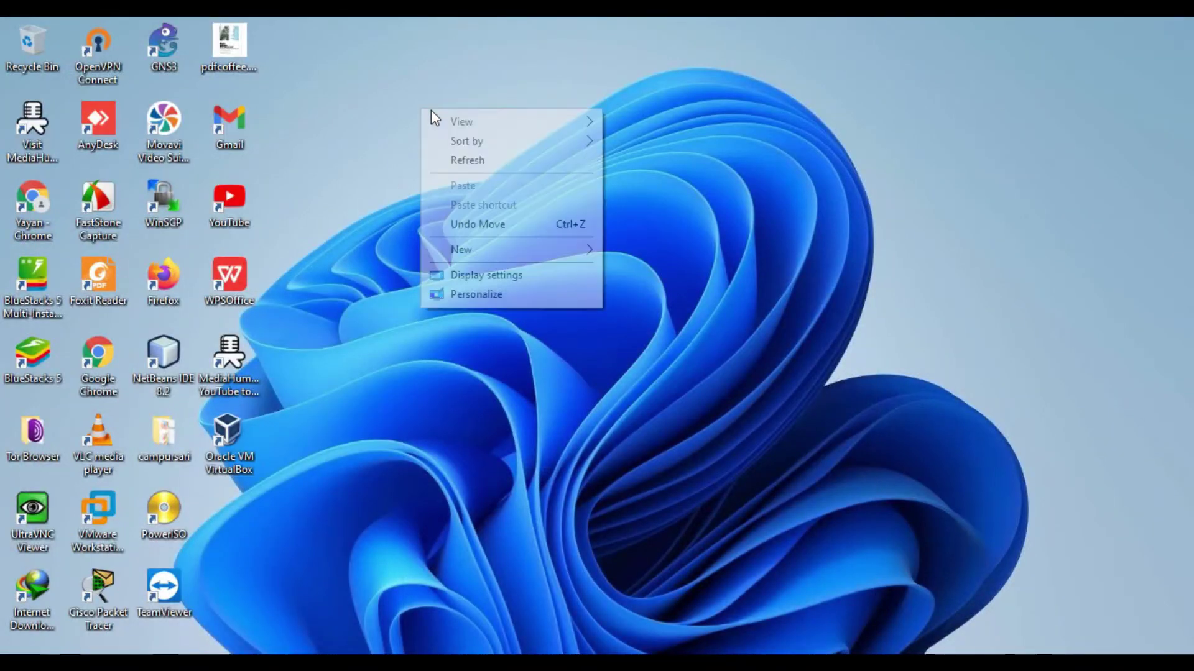
pyautogui.moveTo(468, 122)
pyautogui.click(684, 235)
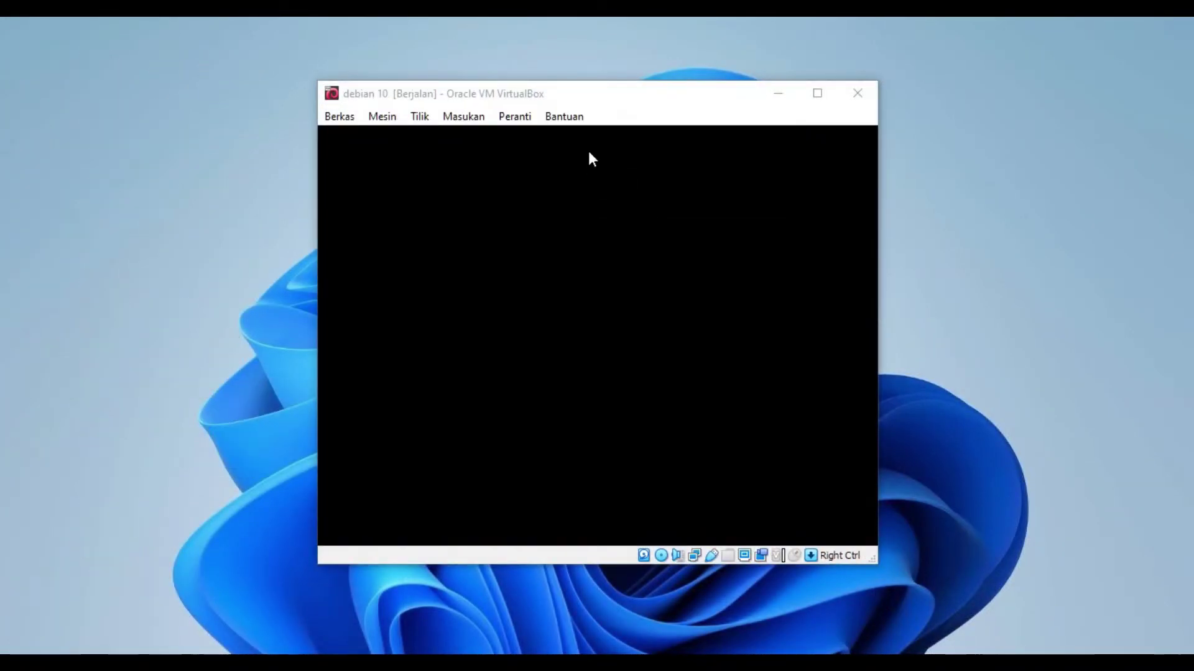
# Step: Center the VM window and launch text-mode Install from the Debian boot menu
pyautogui.moveTo(600, 101); pyautogui.dragTo(631, 102)
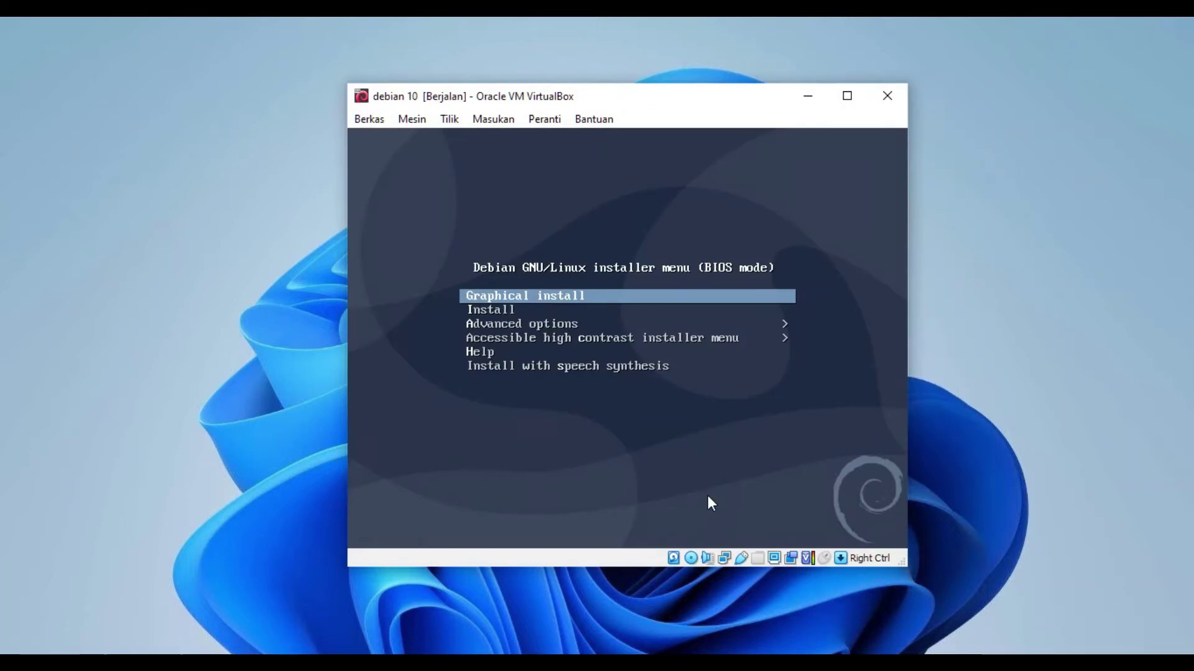
pyautogui.press('Down')
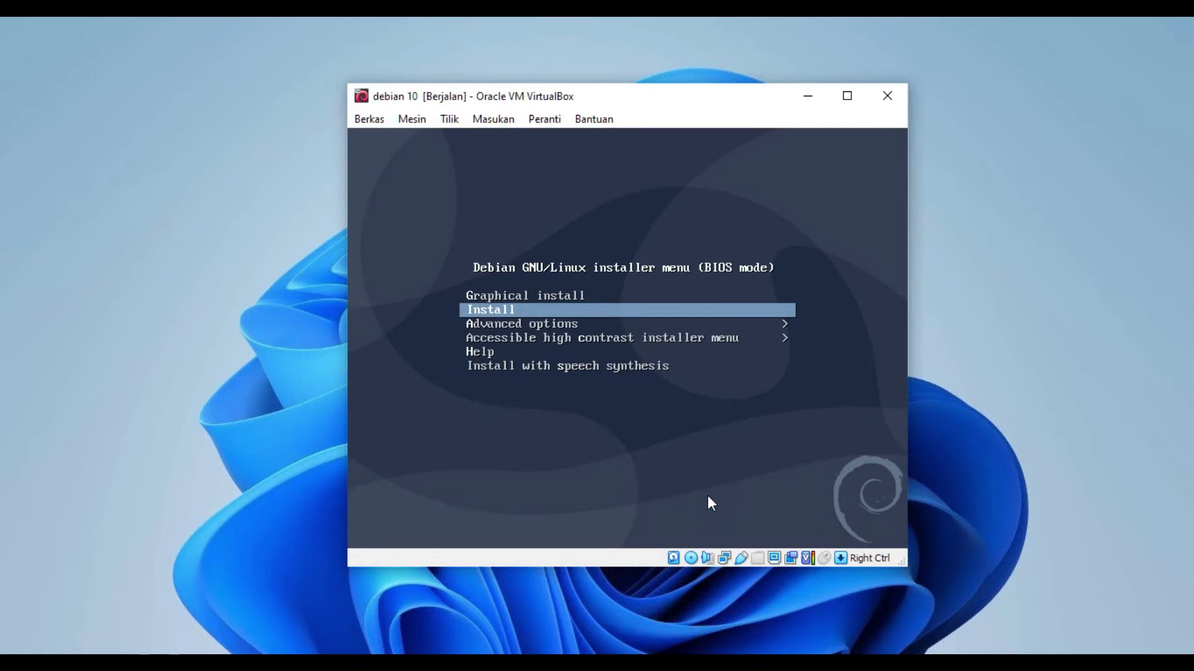
pyautogui.press('Return')
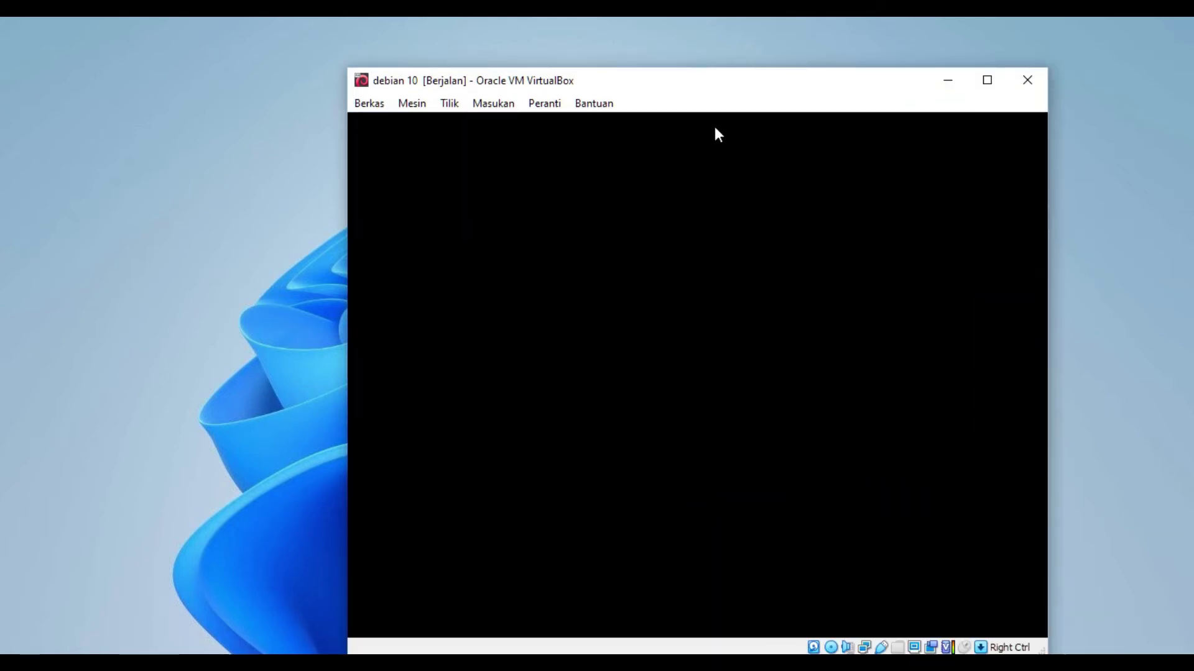
# Step: Choose Indonesian as the installer language and keep Indonesia as the location
pyautogui.moveTo(734, 91); pyautogui.dragTo(658, 66)
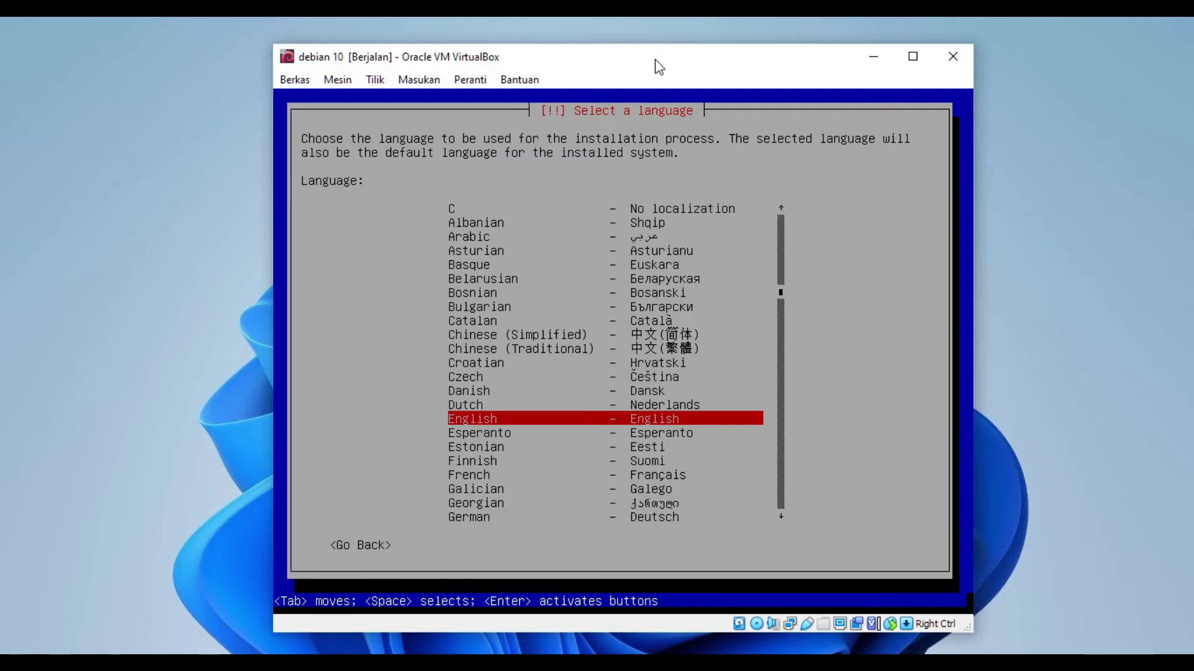
pyautogui.press('i')
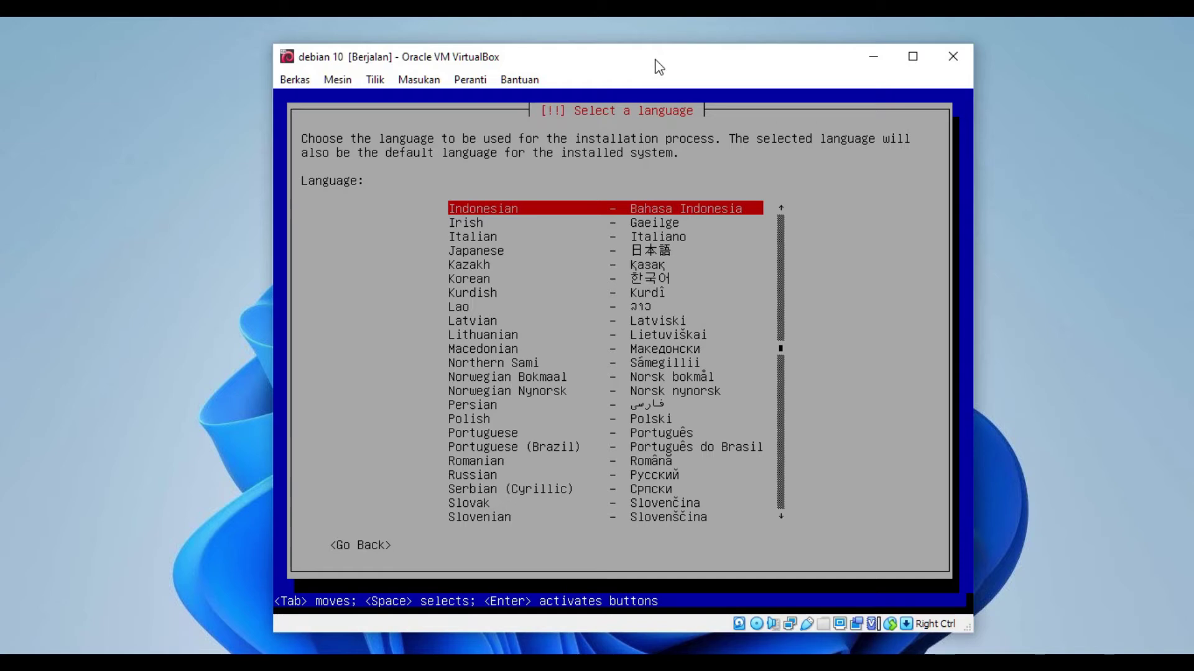
pyautogui.press('Return')
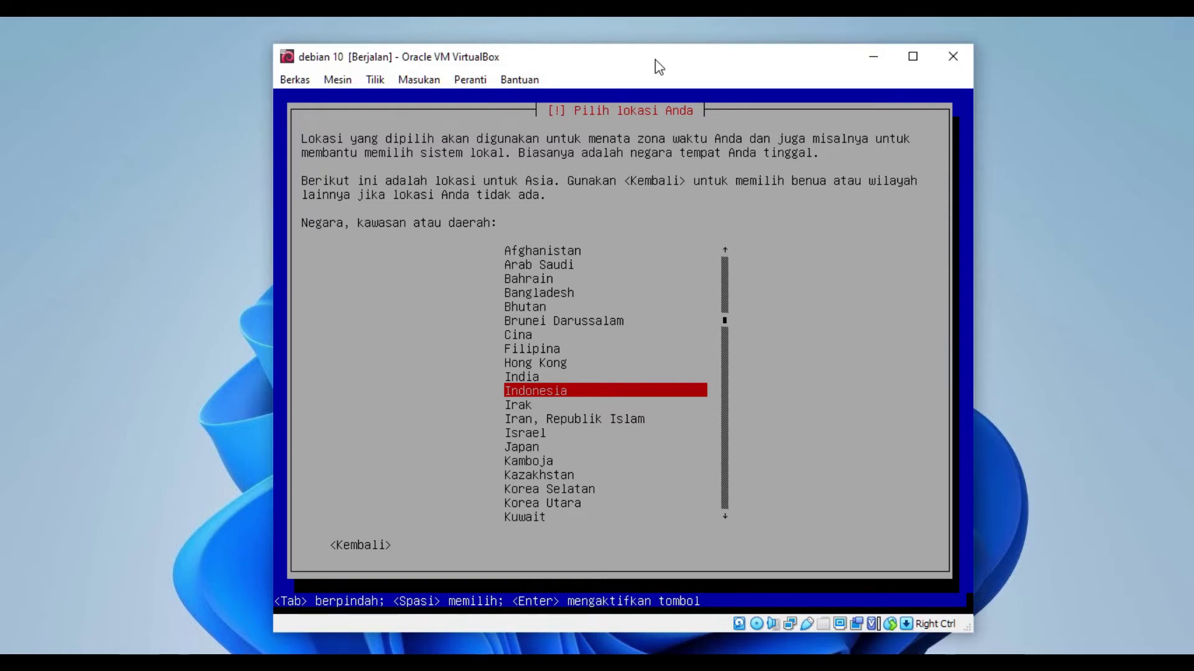
pyautogui.press('Return')
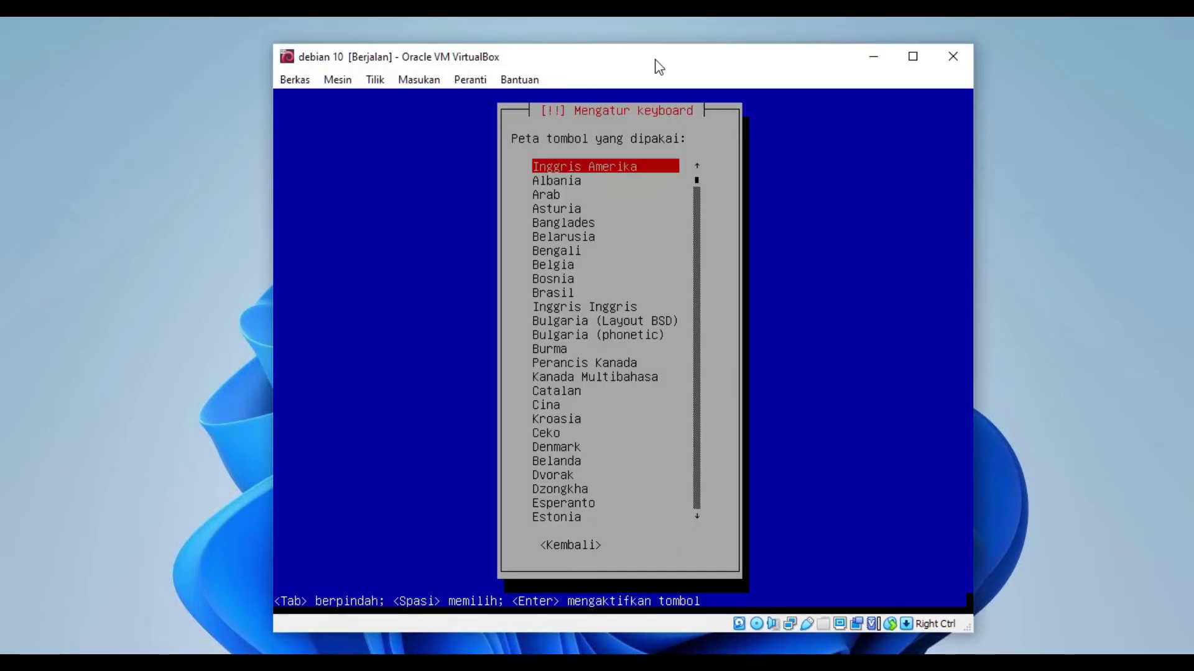
# Step: Accept the Inggris Amerika (American English) keyboard layout
pyautogui.press('Return')
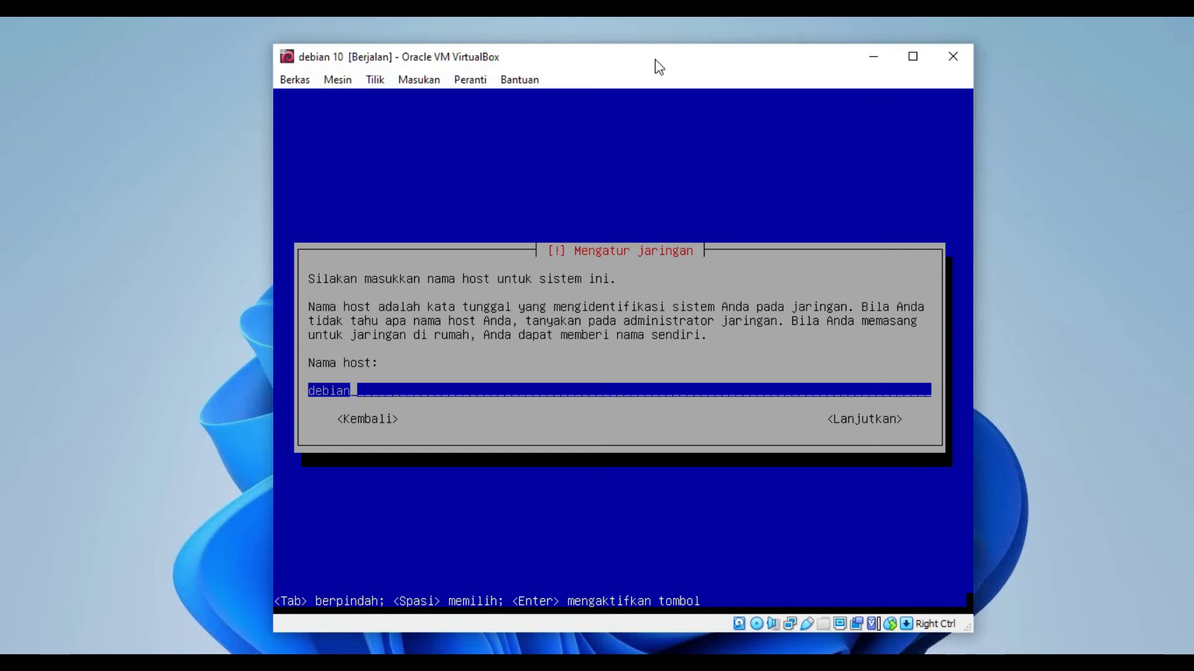
# Step: Keep 'debian' as the hostname and continue with an empty domain name
pyautogui.press('Tab')
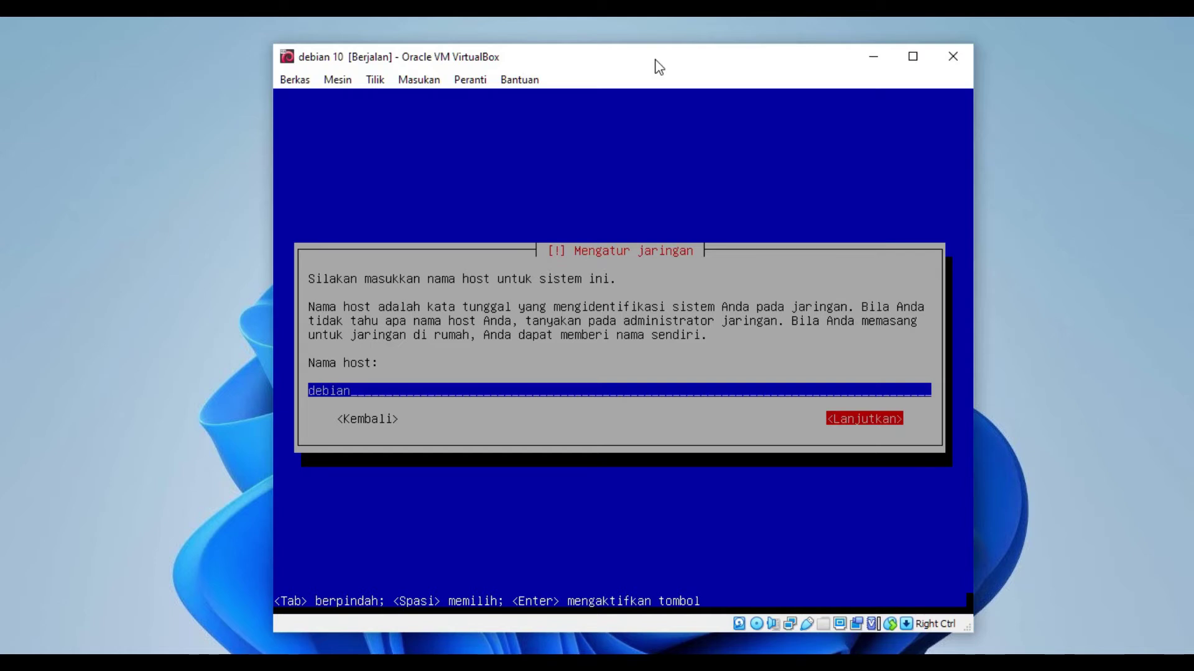
pyautogui.press('Tab')
pyautogui.press('Tab')
pyautogui.press('Tab')
pyautogui.press('Tab')
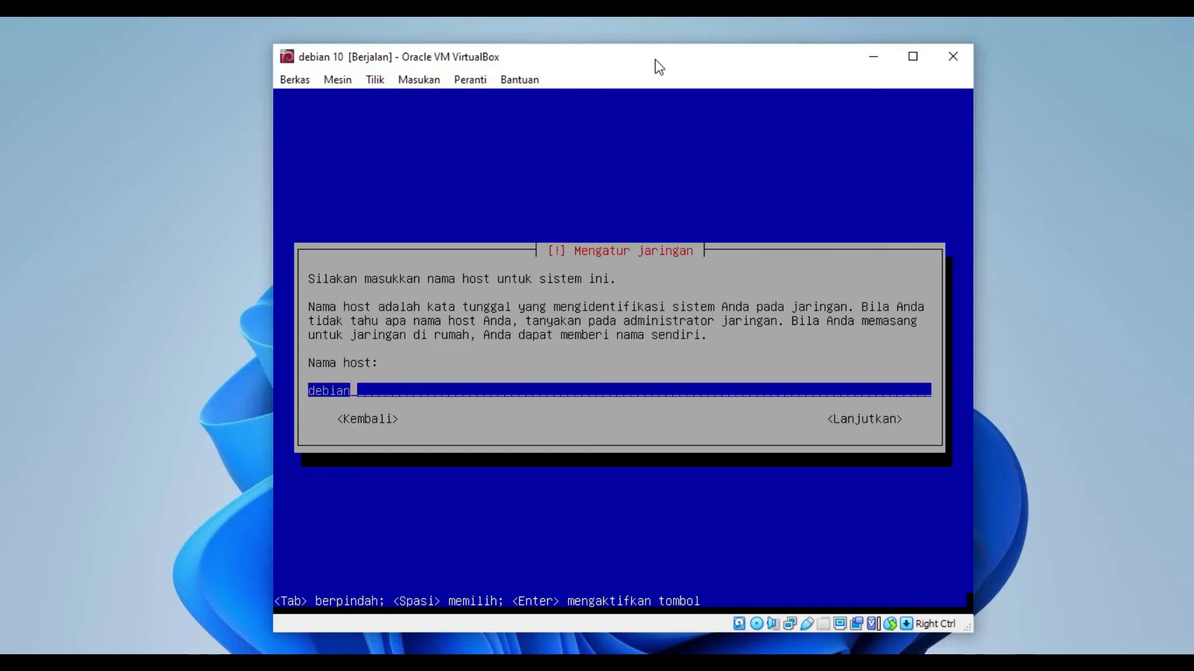
pyautogui.press('Tab')
pyautogui.press('Tab')
pyautogui.press('Tab')
pyautogui.press('Tab')
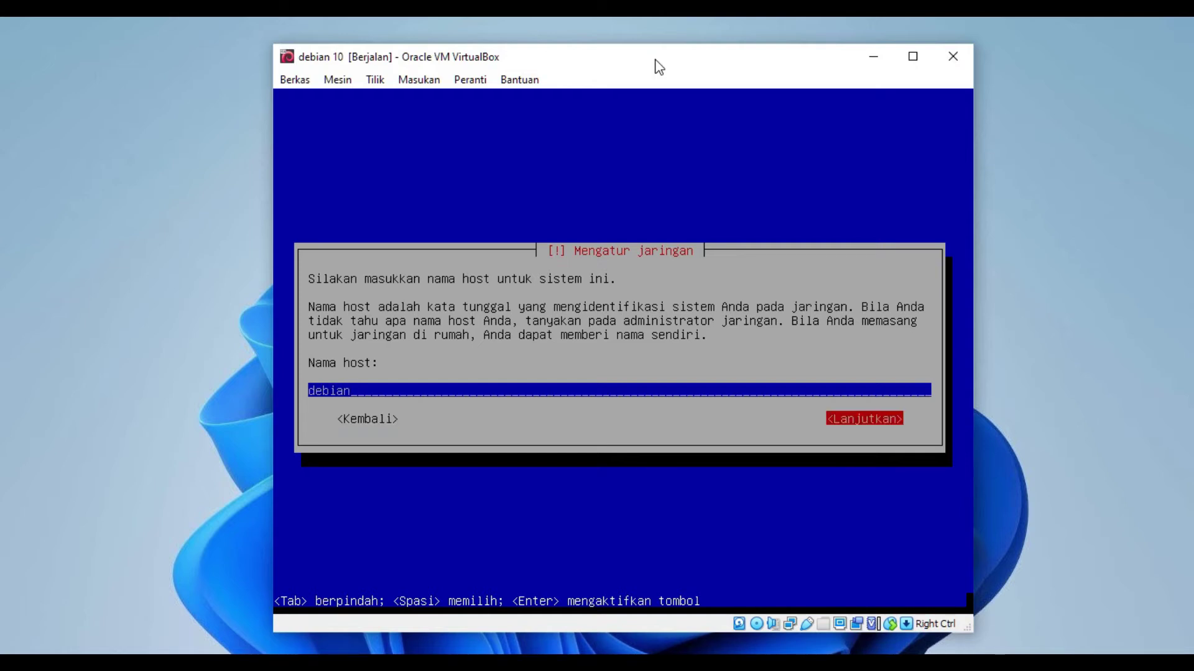
pyautogui.press('Tab')
pyautogui.press('Tab')
pyautogui.press('Tab')
pyautogui.press('Return')
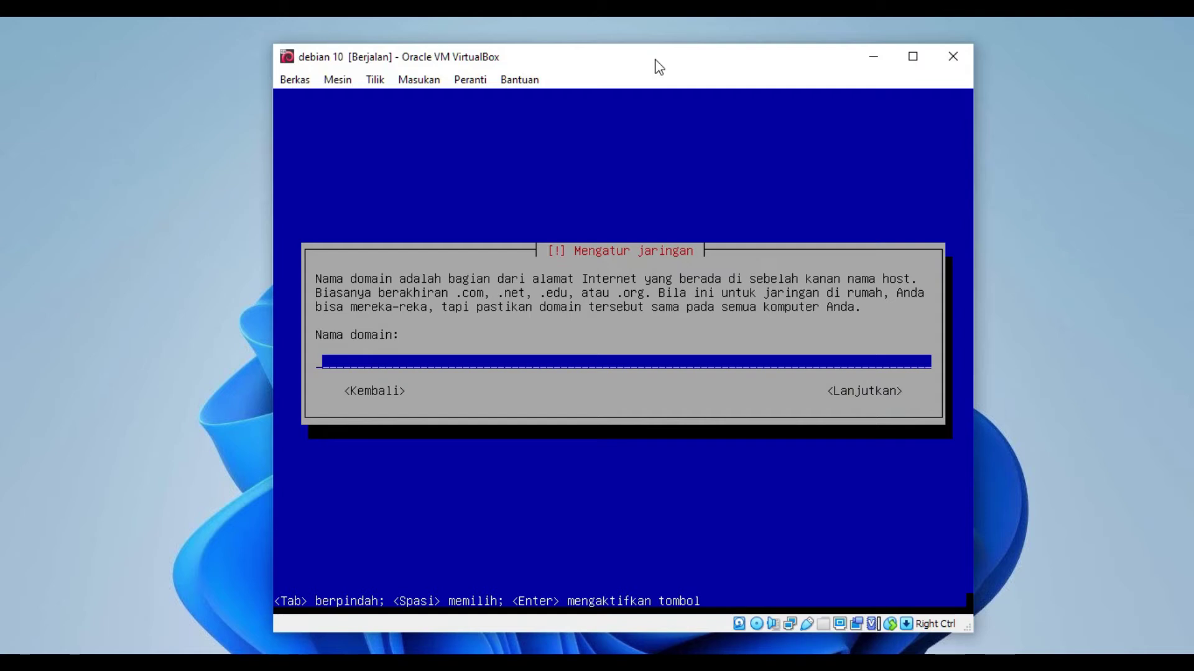
pyautogui.press('Tab')
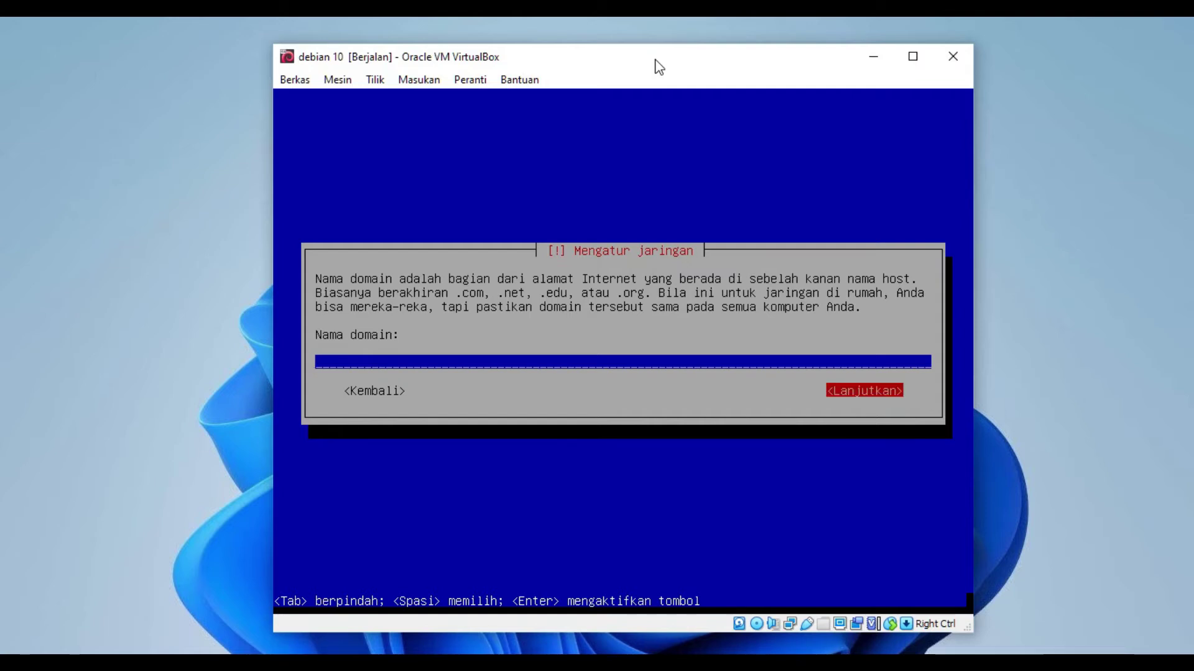
pyautogui.press('Return')
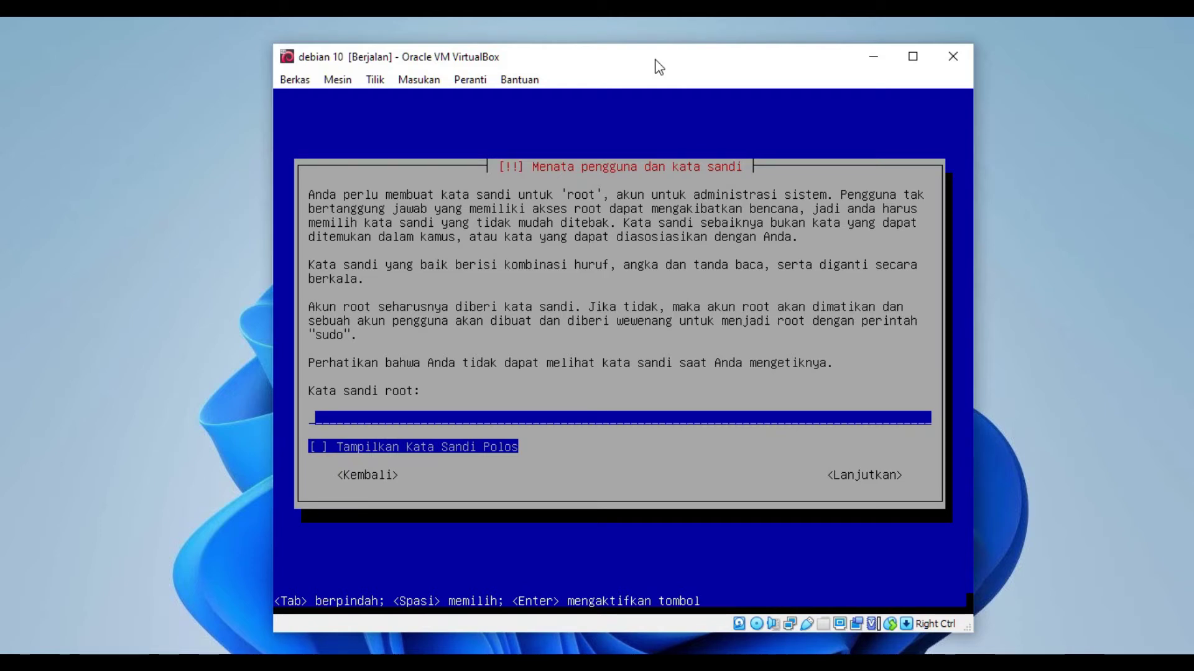
# Step: Enter the root password, shown as plain text, and submit it
pyautogui.write('******')
pyautogui.press('Tab')
pyautogui.press('space')
pyautogui.press('Tab')
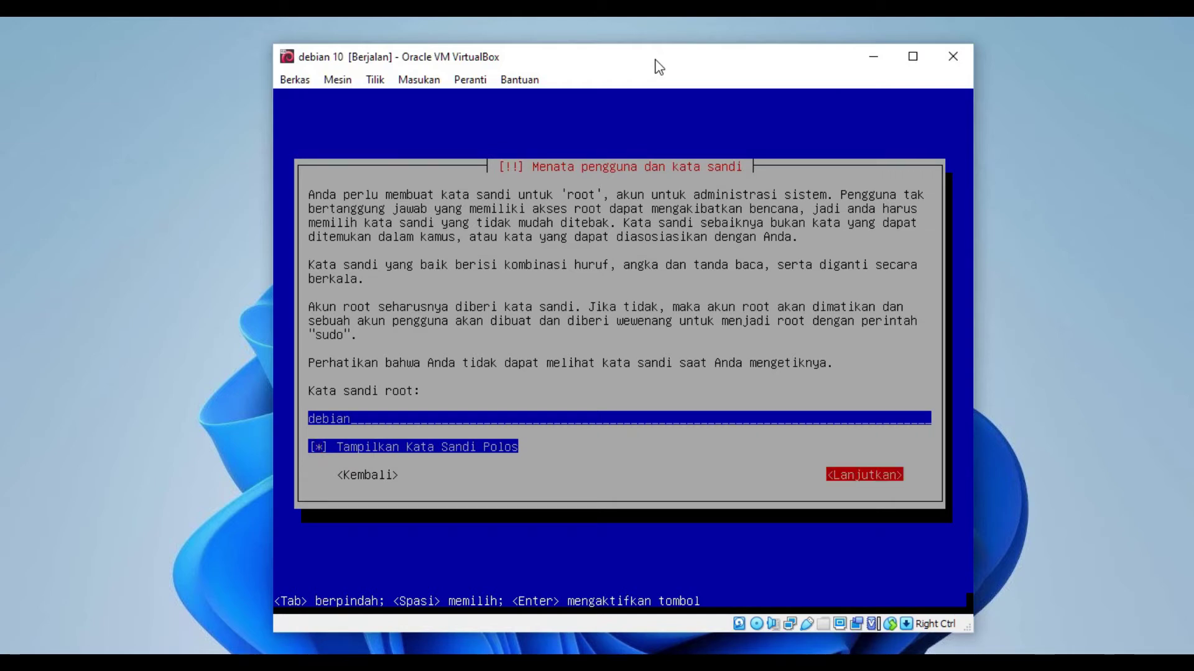
pyautogui.press('Return')
# Step: Retype the root password for verification, correcting the typos, and submit it
pyautogui.write('***')
pyautogui.press('BackSpace')
pyautogui.press('BackSpace')
pyautogui.press('BackSpace')
pyautogui.write('***')
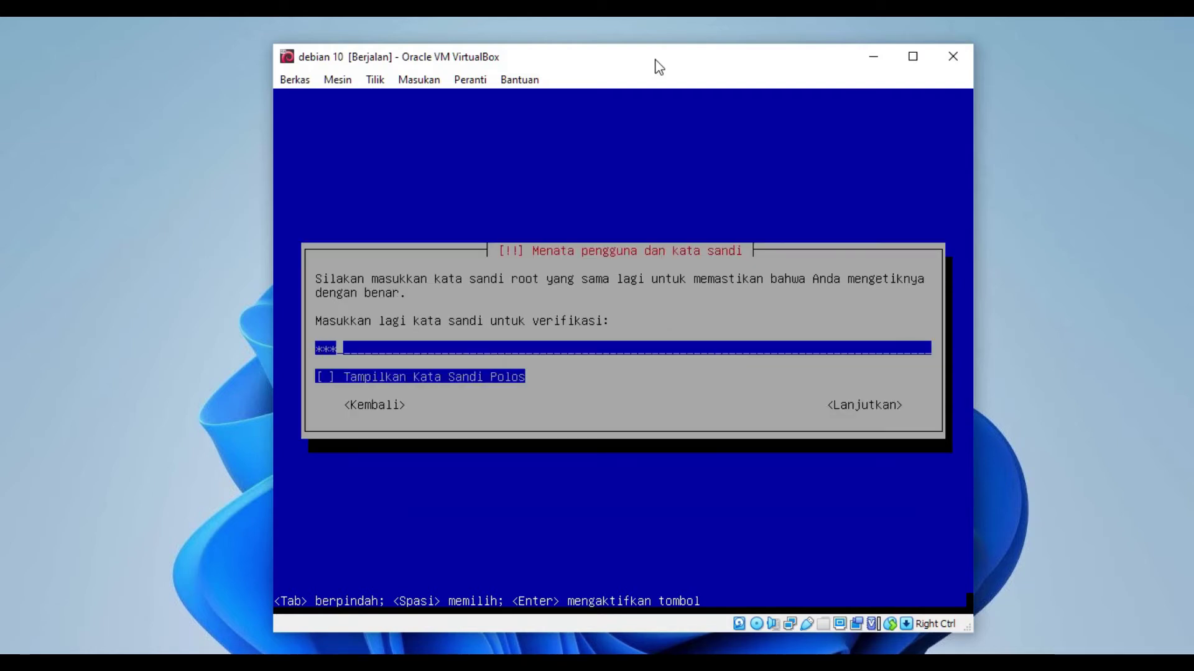
pyautogui.write('***')
pyautogui.press('Tab')
pyautogui.press('space')
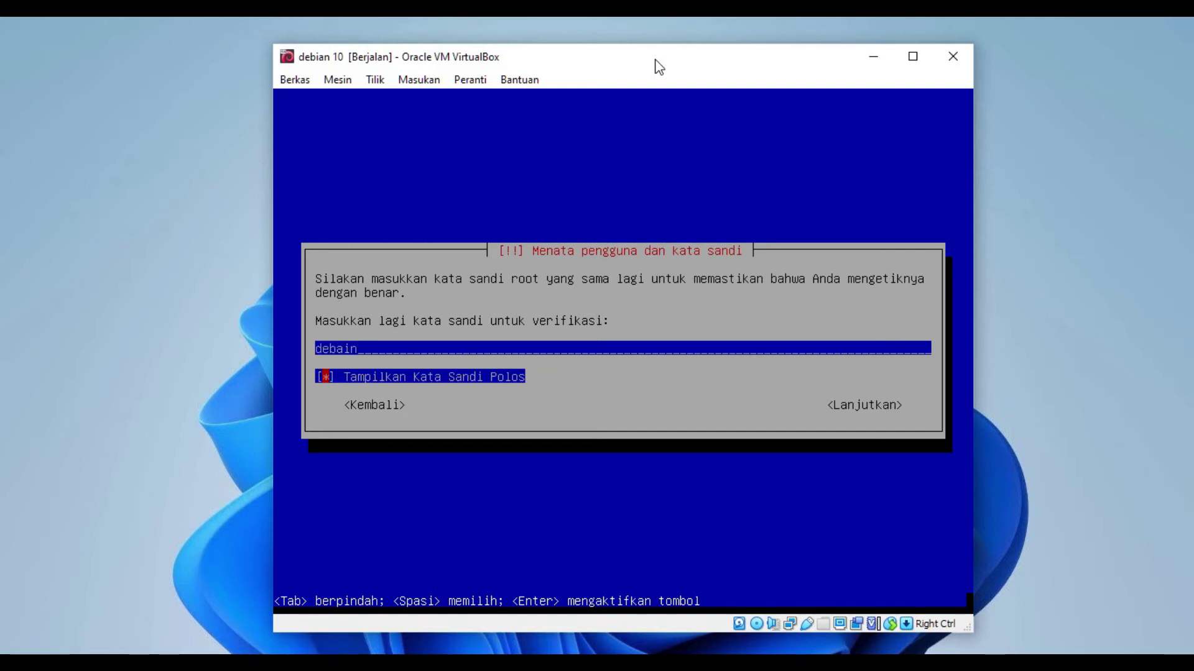
pyautogui.press('Tab')
pyautogui.press('Tab')
pyautogui.press('Tab')
pyautogui.press('BackSpace')
pyautogui.press('BackSpace')
pyautogui.press('BackSpace')
pyautogui.write('ian')
pyautogui.press('Tab')
pyautogui.press('Tab')
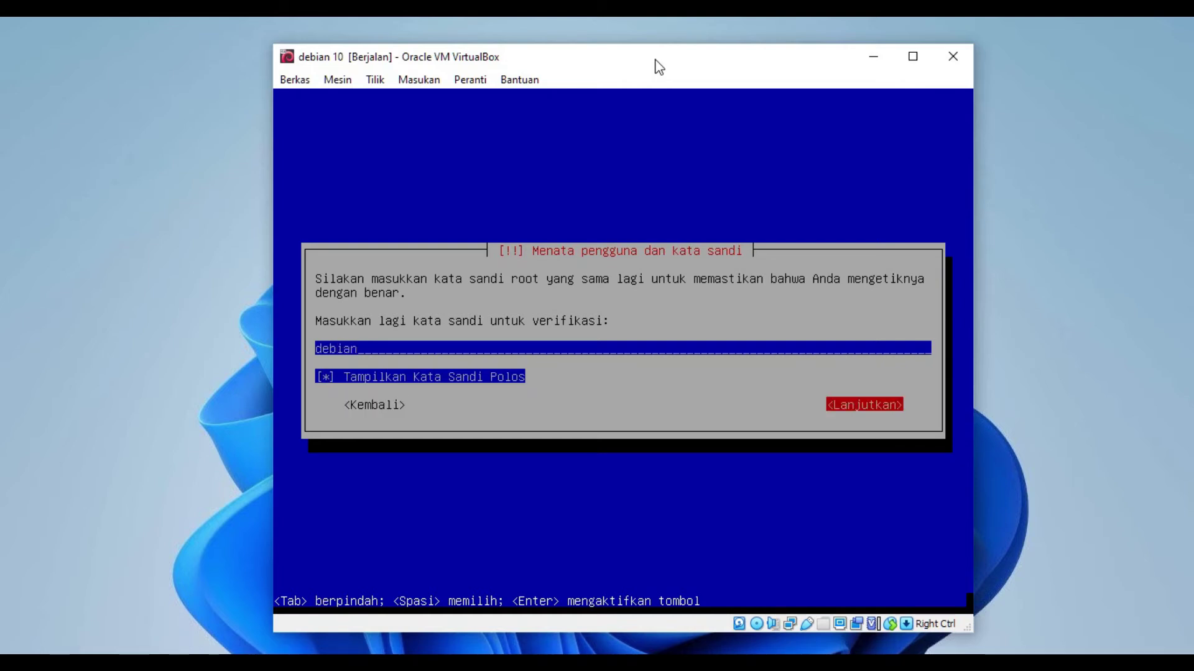
pyautogui.press('Return')
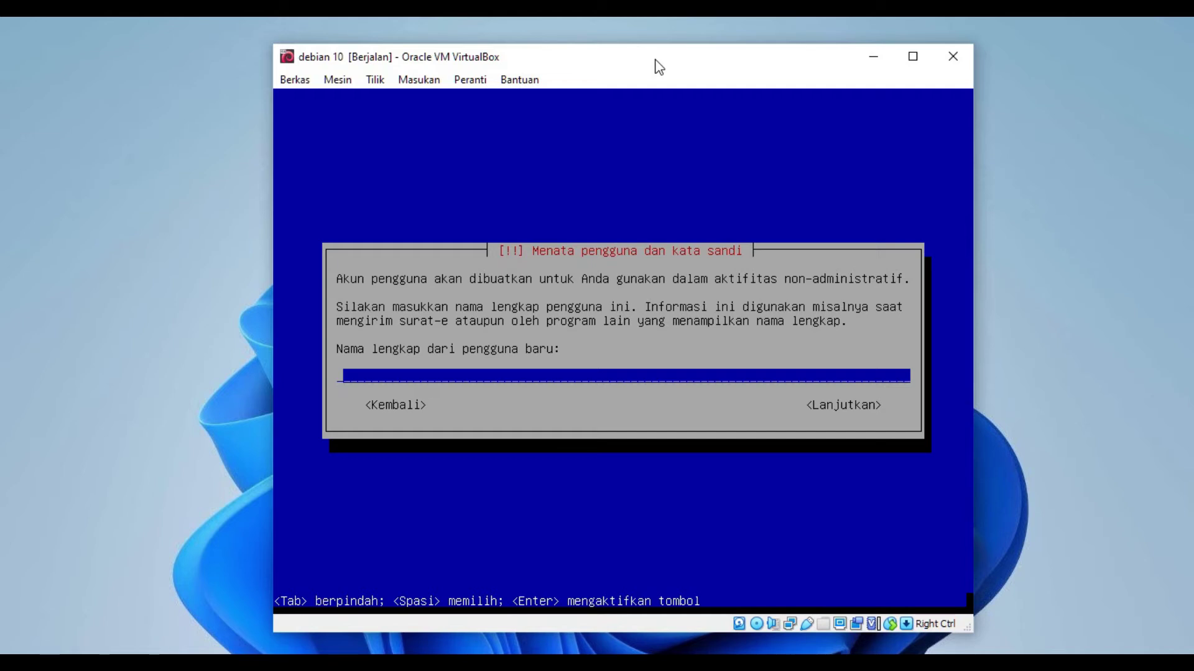
# Step: Enter 'debian' as the new user's full name and accept the username
pyautogui.write('debian')
pyautogui.press('Tab')
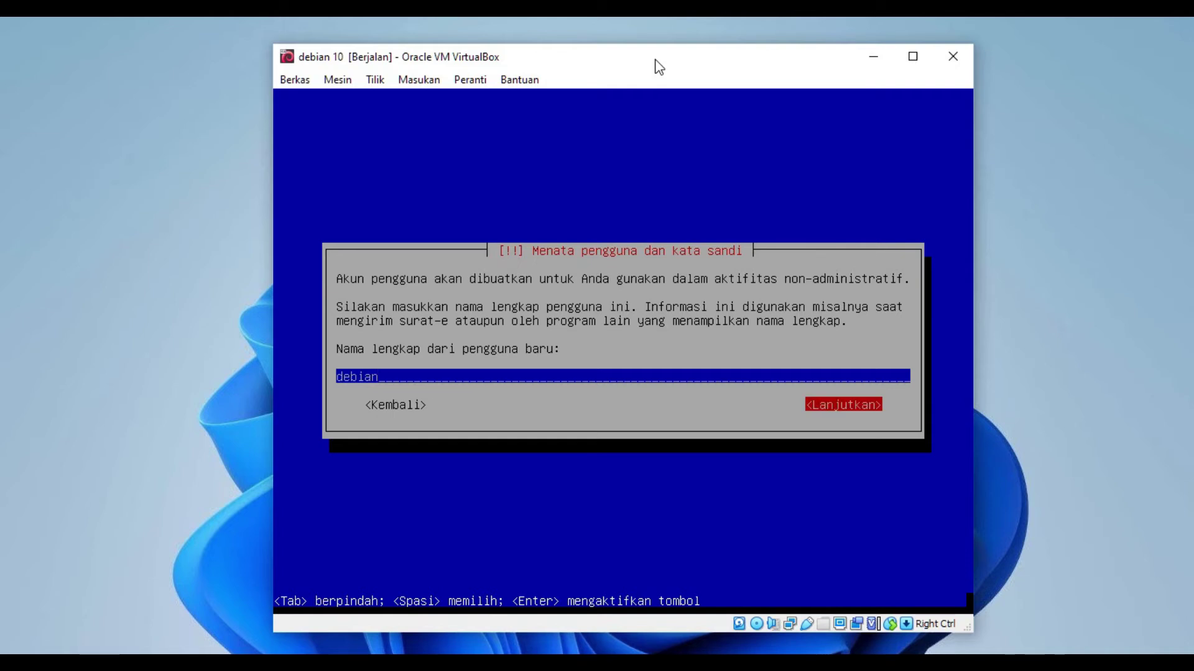
pyautogui.press('Return')
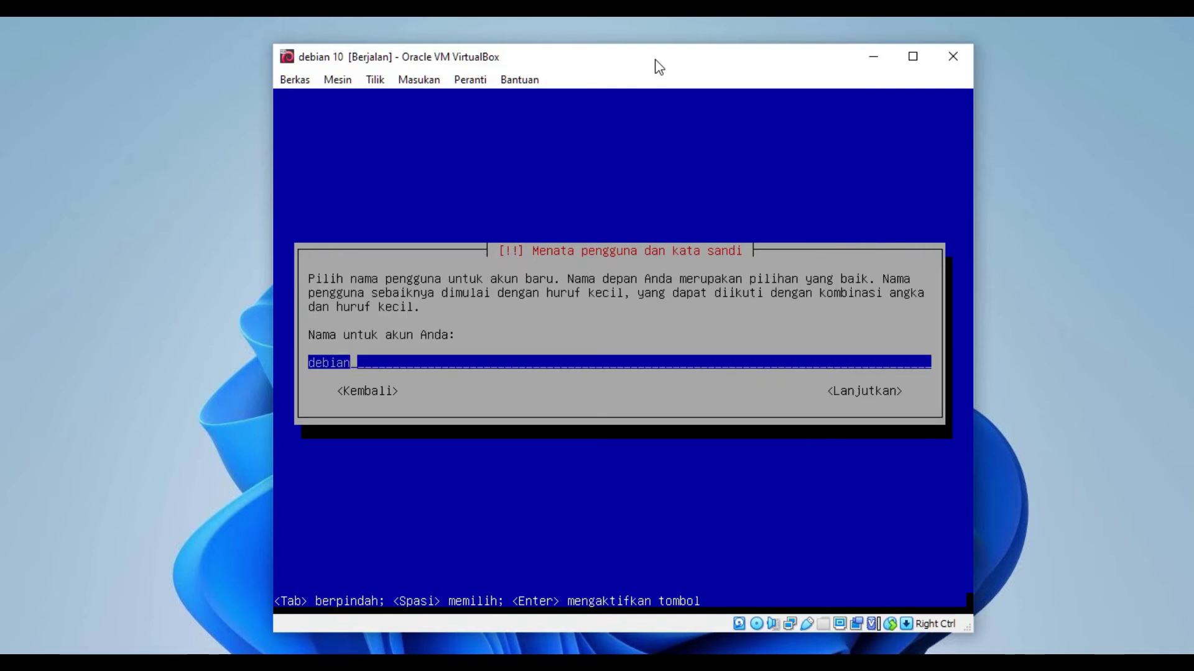
pyautogui.press('Tab')
pyautogui.press('Return')
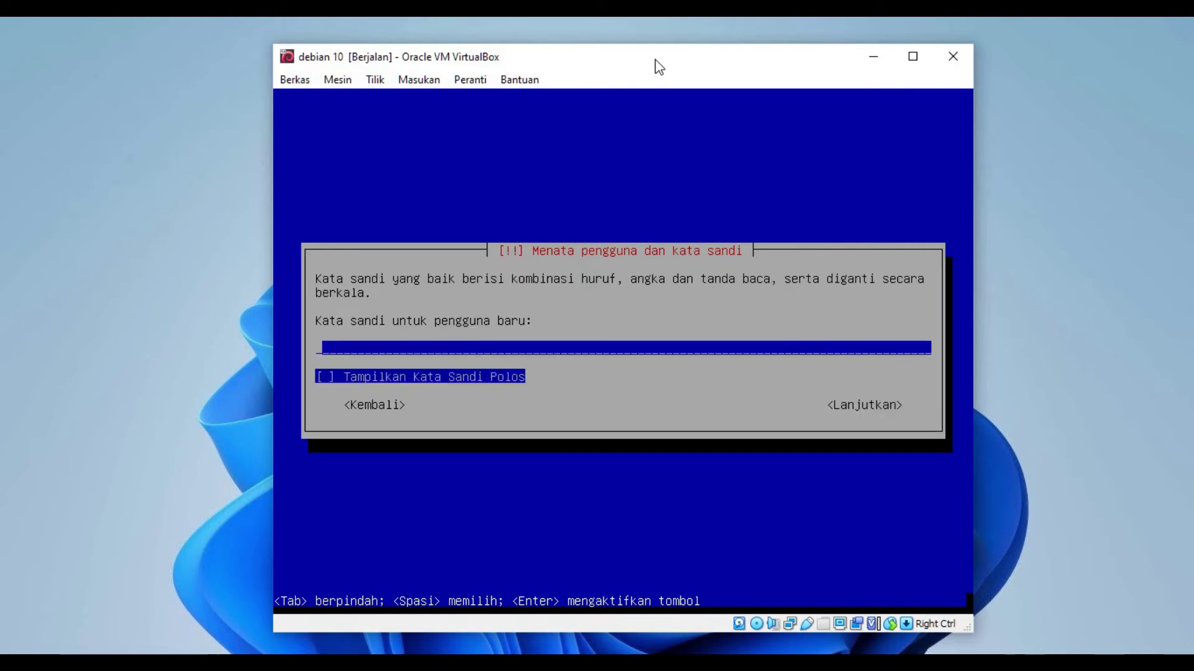
# Step: Type the new user's password, shown as plain text, and submit it
pyautogui.write('123456')
pyautogui.press('Tab')
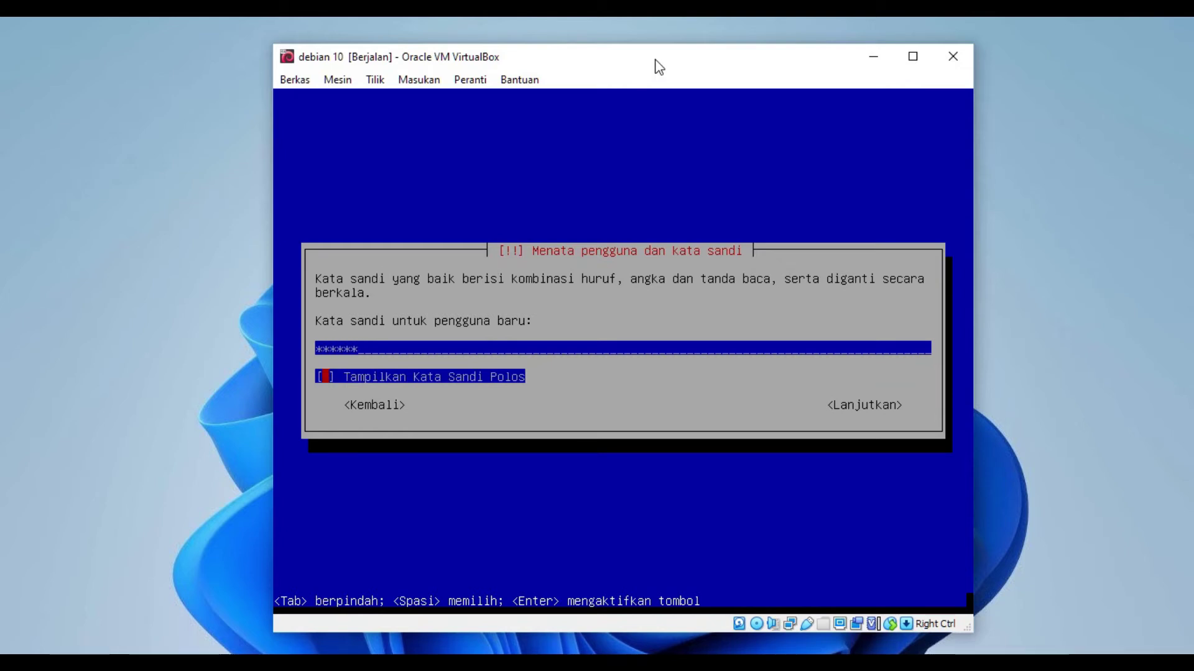
pyautogui.press('space')
pyautogui.press('Tab')
pyautogui.press('Return')
# Step: Retype the user's password for verification, shown as plain text, and submit it
pyautogui.write('debian')
pyautogui.press('Tab')
pyautogui.press('space')
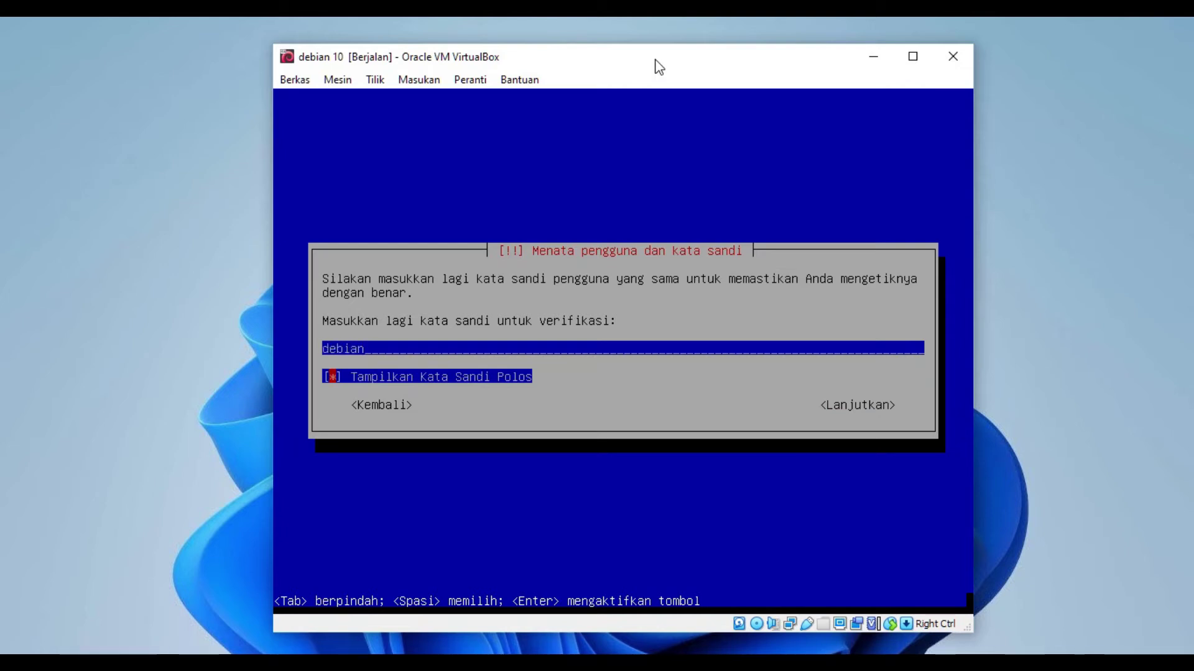
pyautogui.press('Tab')
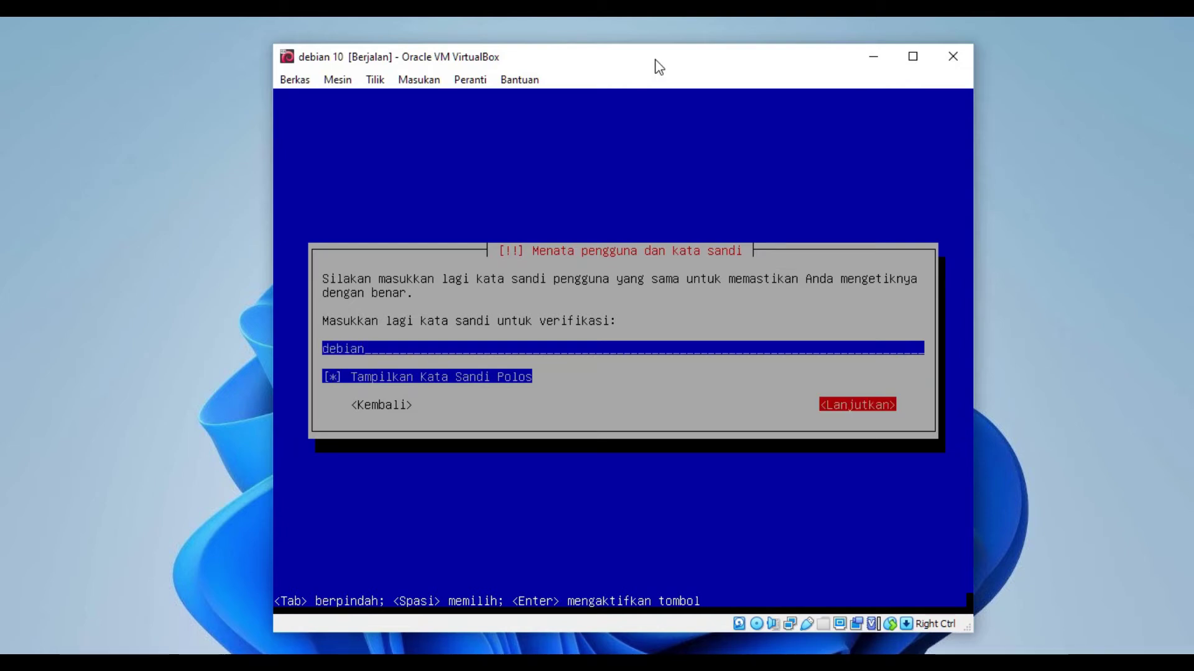
pyautogui.press('Return')
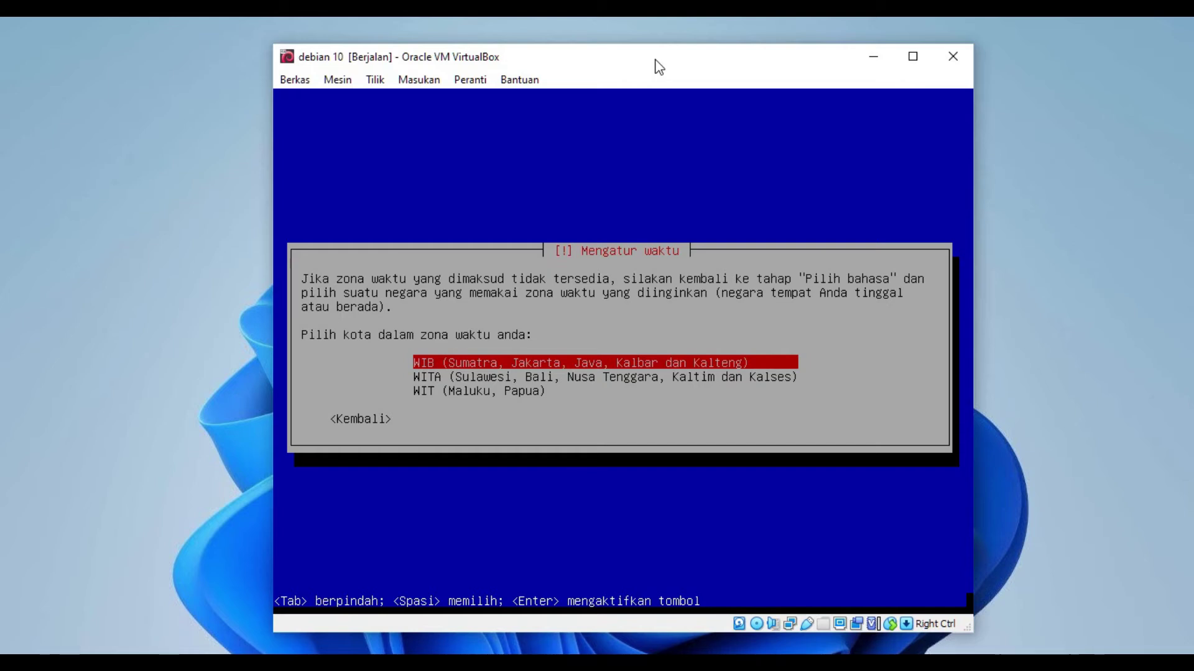
# Step: Accept WIB (Sumatra, Jakarta, Java) as the time zone
pyautogui.press('Return')
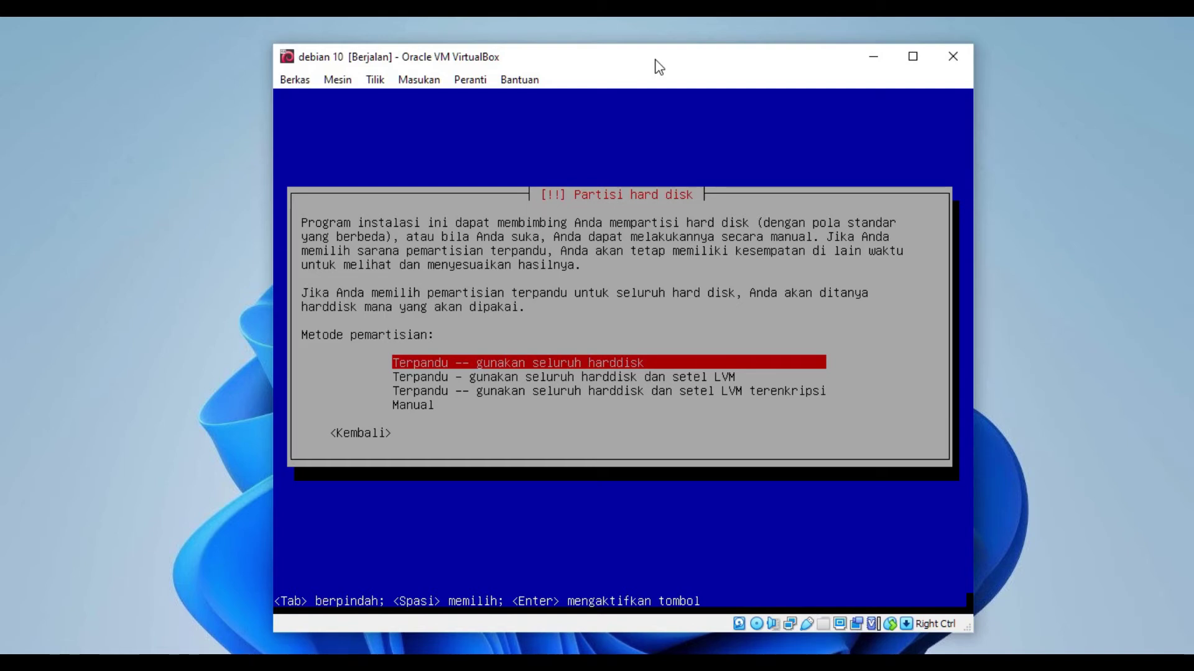
# Step: Choose guided whole-disk partitioning on the 8.6 GB sda with all files in one partition
pyautogui.press('Return')
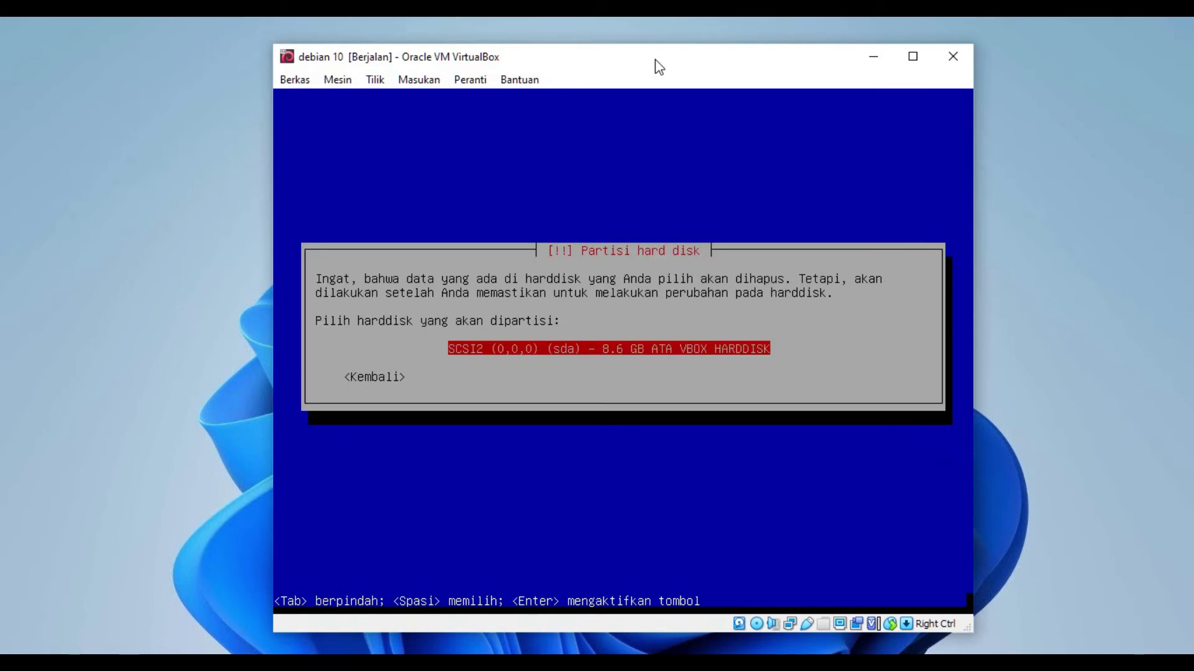
pyautogui.press('Return')
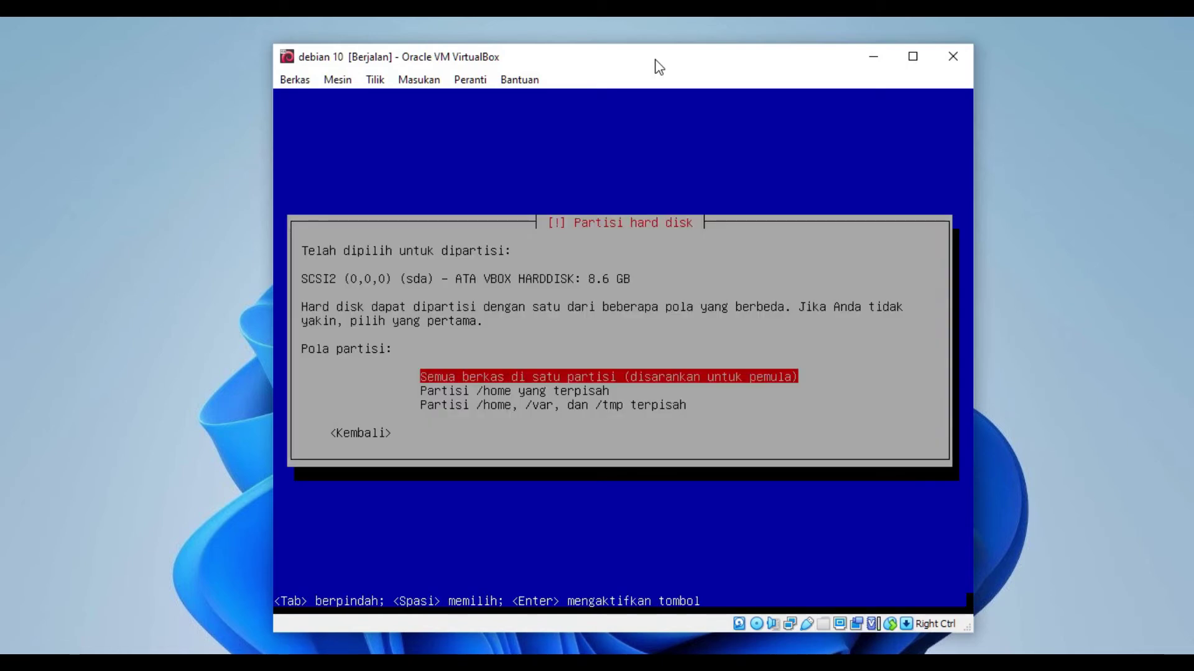
pyautogui.press('Return')
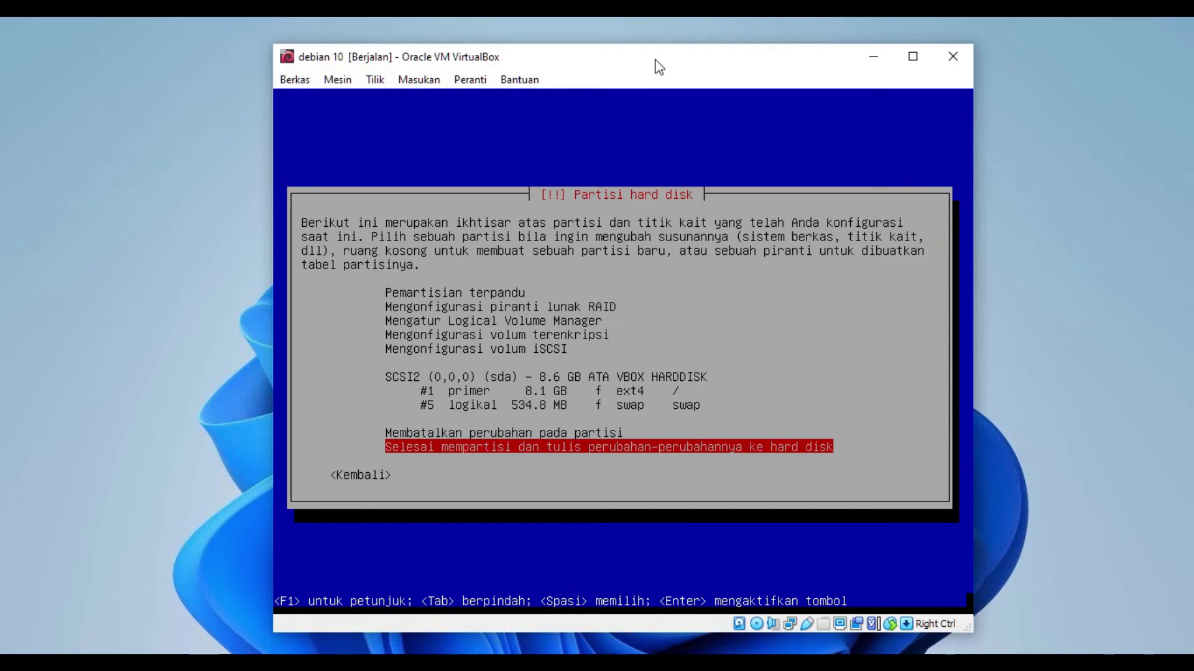
# Step: Finish partitioning and answer <Ya> to write the changes to disk
pyautogui.press('Return')
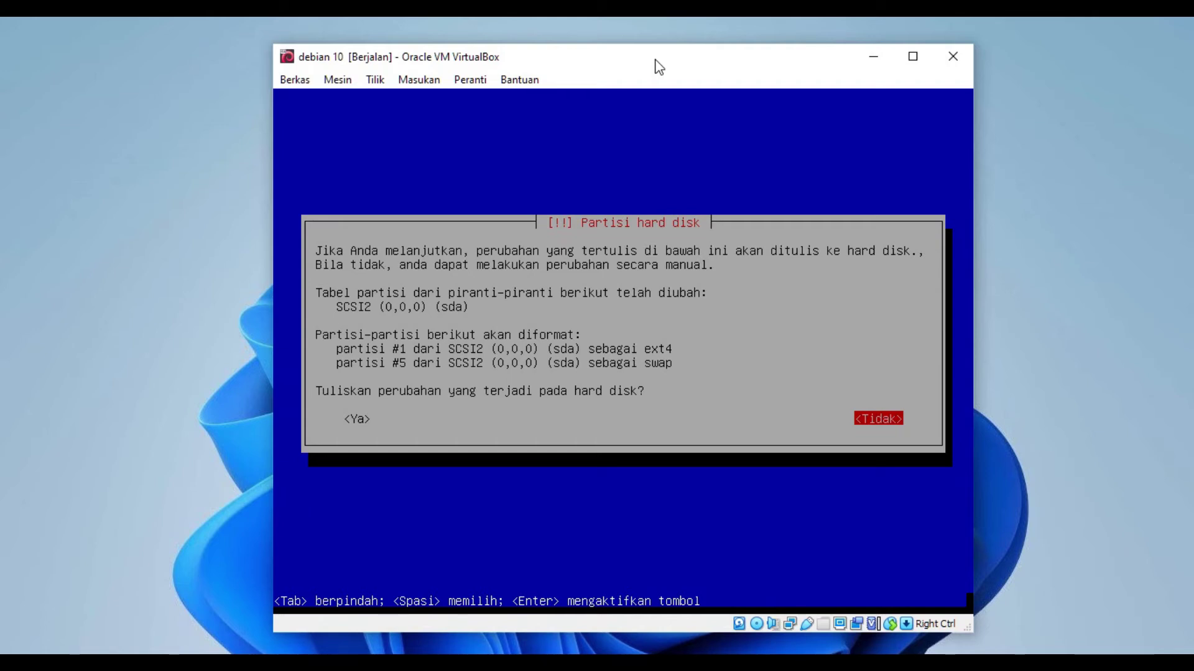
pyautogui.press('Tab')
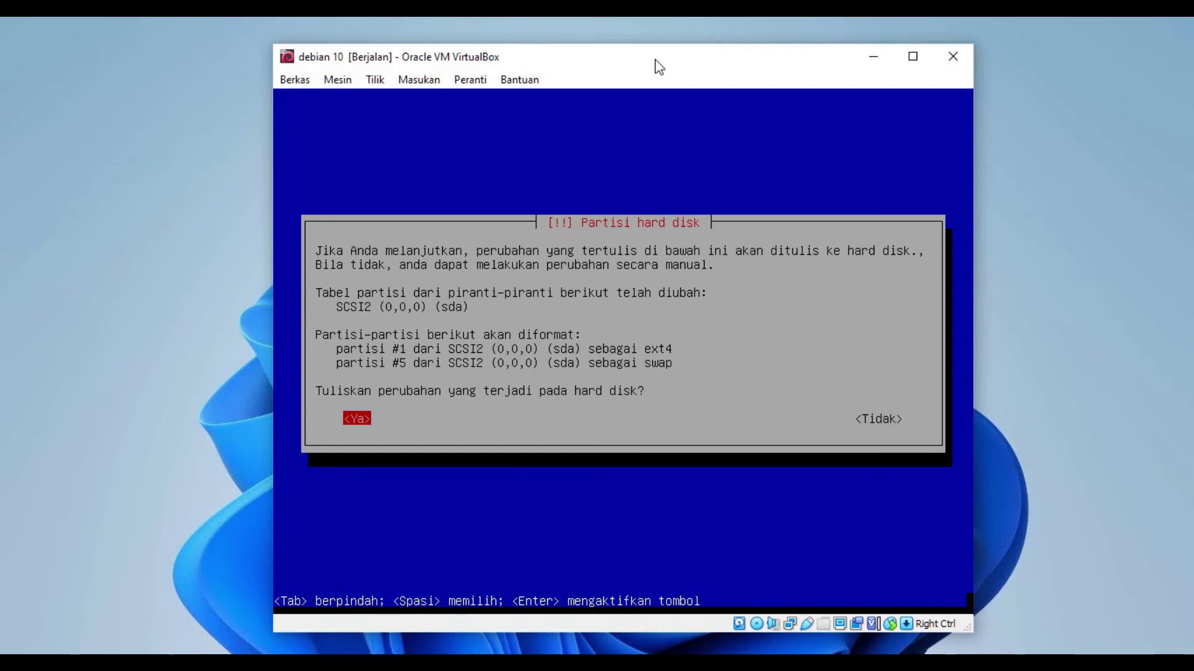
pyautogui.press('Tab')
pyautogui.press('Tab')
pyautogui.press('Tab')
pyautogui.press('Tab')
pyautogui.press('Return')
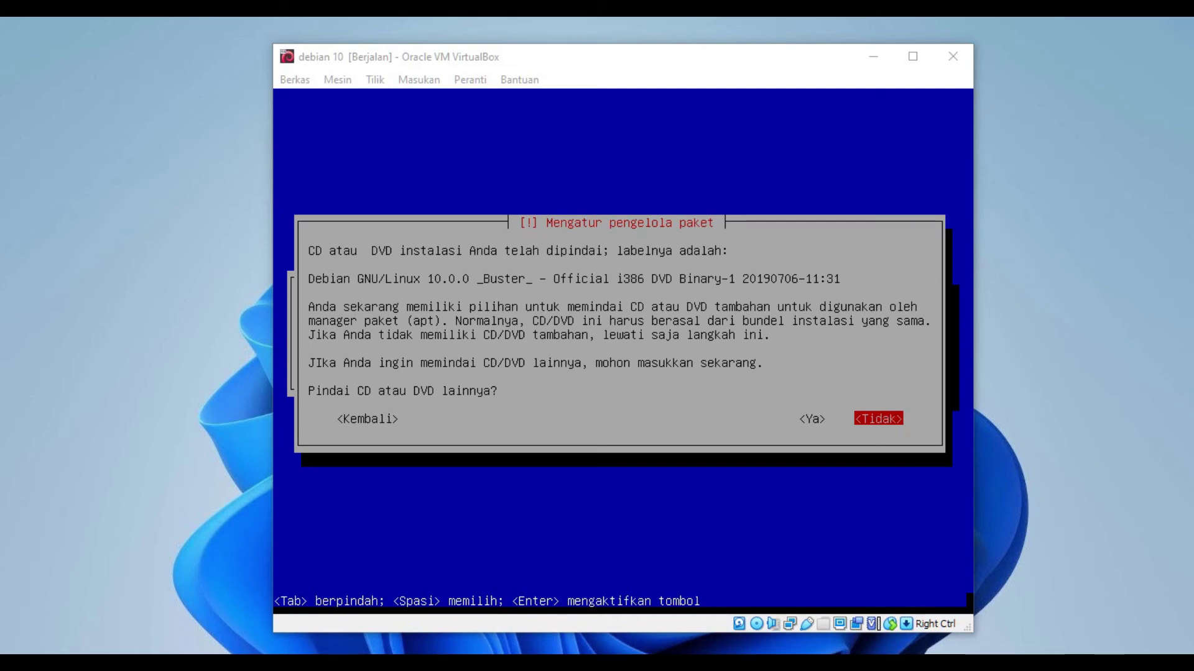
# Step: Answer <Tidak> to scanning another CD/DVD and <Tidak> to using a network mirror
pyautogui.click(700, 60)
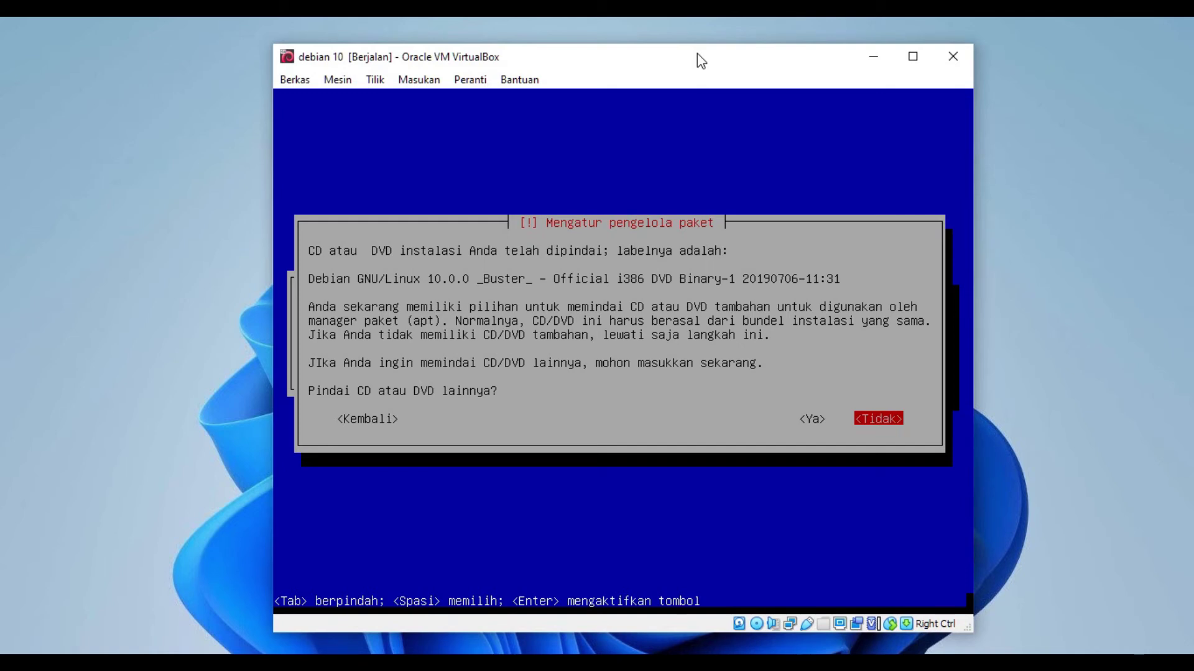
pyautogui.press('Return')
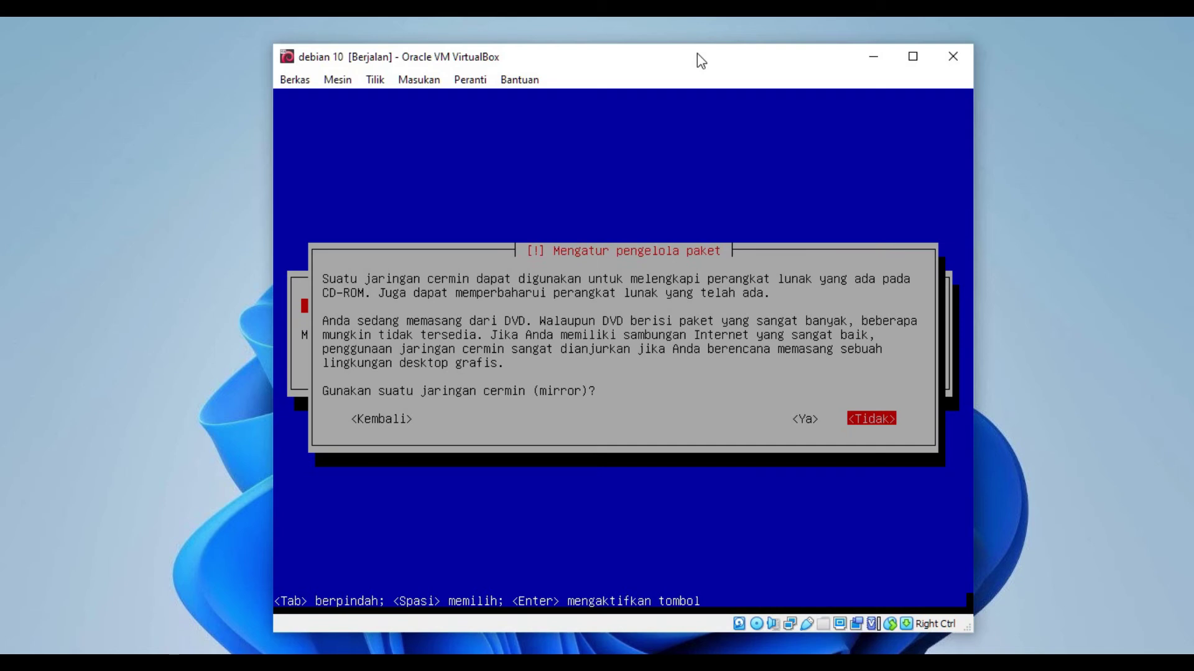
pyautogui.press('Return')
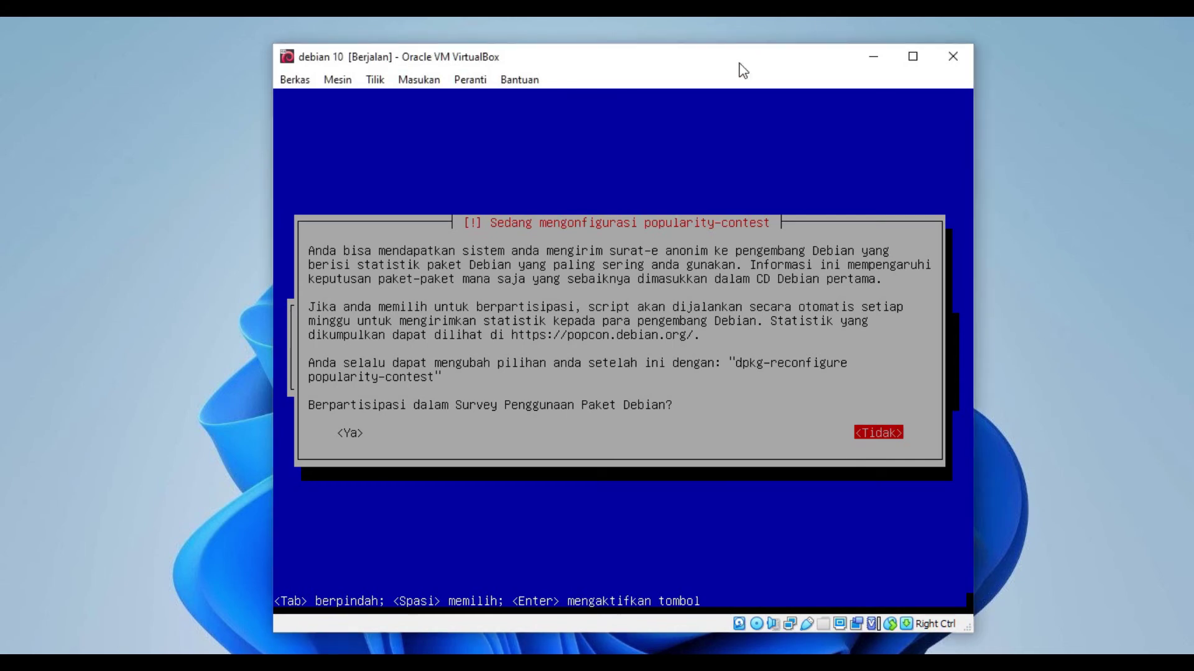
# Step: Answer <Tidak> to joining the Debian package popularity-contest survey
pyautogui.press('Return')
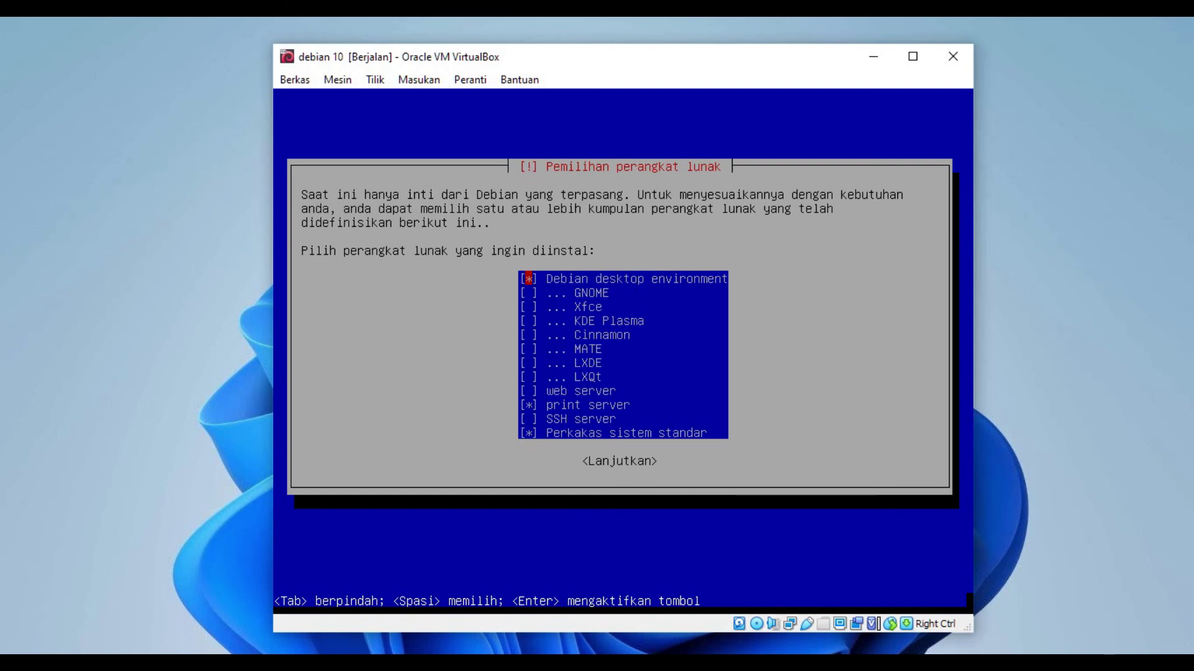
# Step: Untick Debian desktop environment and print server, keep standard system utilities, and start installing
pyautogui.press('Down')
pyautogui.press('Down')
pyautogui.press('Down')
pyautogui.press('Down')
pyautogui.press('Down')
pyautogui.press('Down')
pyautogui.press('Down')
pyautogui.press('Down')
pyautogui.press('Down')
pyautogui.press('Down')
pyautogui.press('Down')
pyautogui.press('Up')
pyautogui.press('Up')
pyautogui.press('Up')
pyautogui.press('Up')
pyautogui.press('Up')
pyautogui.press('Down')
pyautogui.press('Down')
pyautogui.press('Down')
pyautogui.press('Down')
pyautogui.press('Down')
pyautogui.press('Tab')
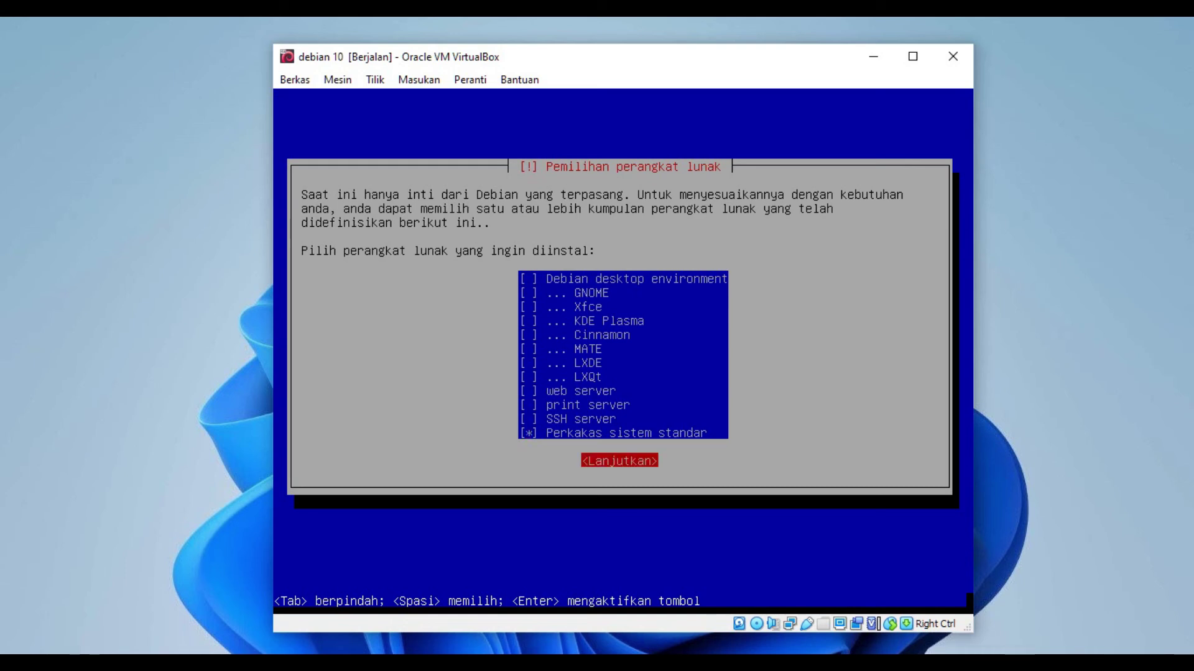
pyautogui.press('Return')
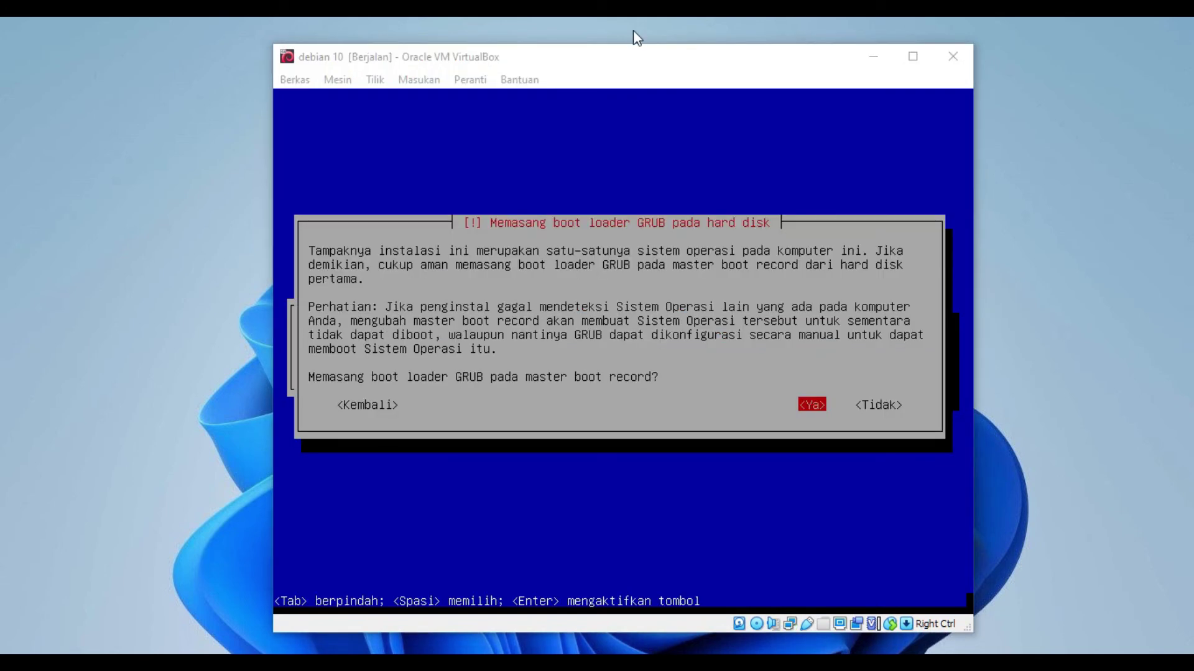
pyautogui.click(634, 48)
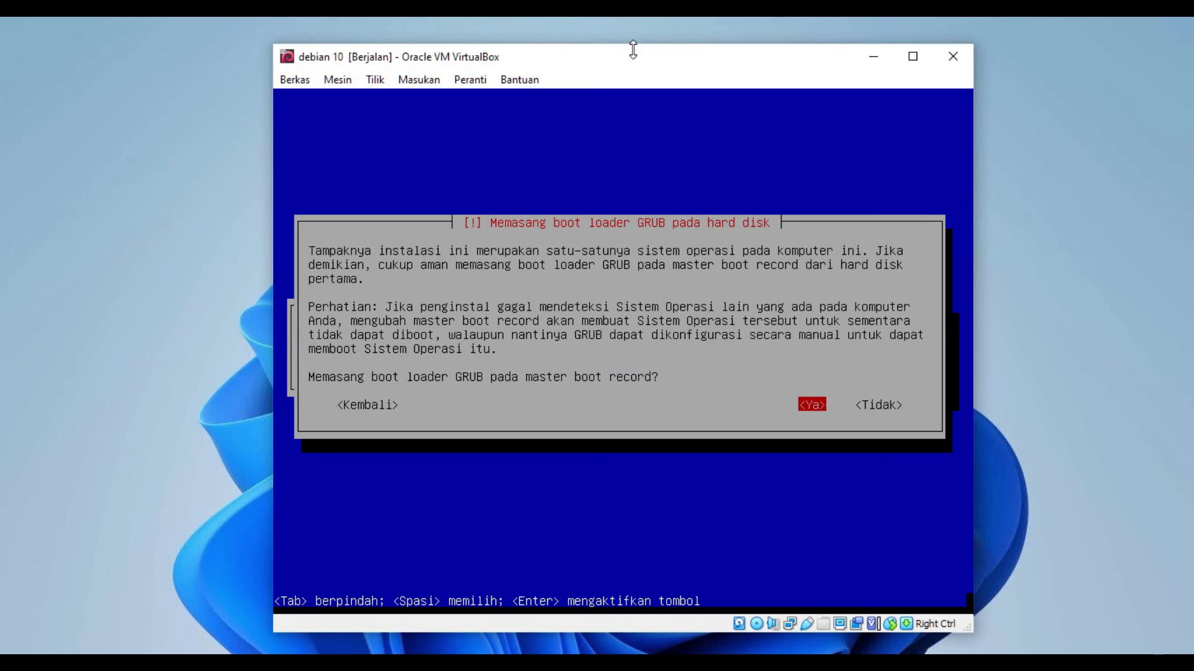
# Step: Accept GRUB on the master boot record and choose /dev/sda as the boot device
pyautogui.press('Return')
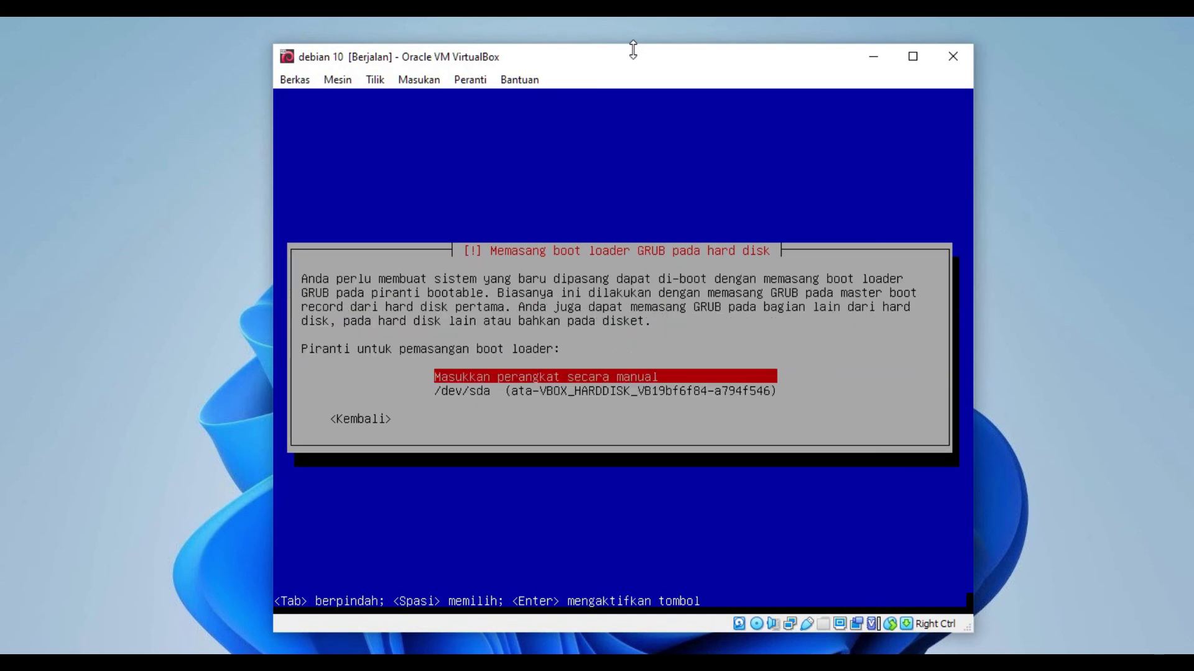
pyautogui.press('Down')
pyautogui.press('Return')
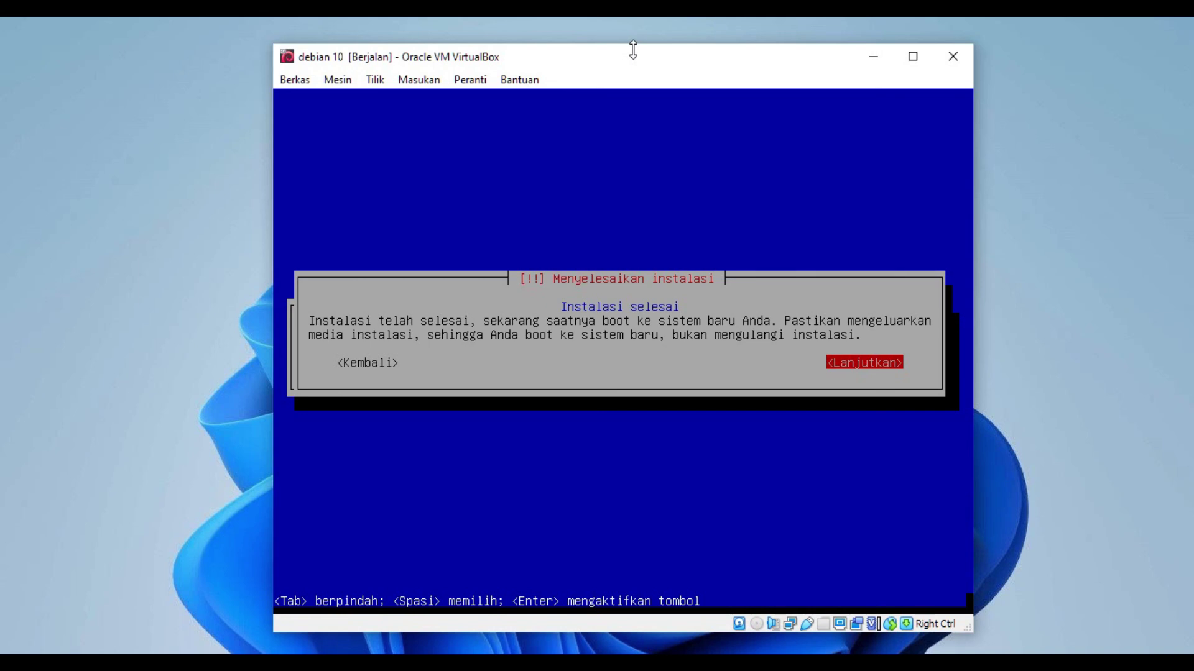
# Step: Confirm <Lanjutkan> on the 'Instalasi selesai' screen to reboot into the new system
pyautogui.press('Return')
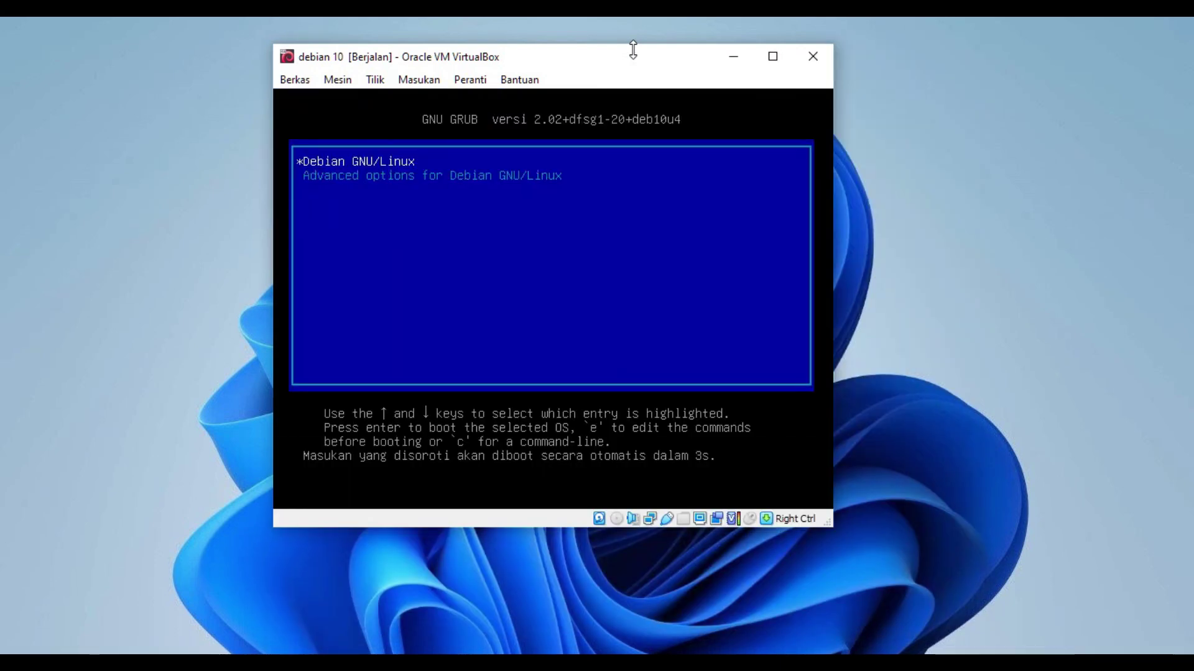
# Step: Start the 'Debian GNU/Linux' GRUB entry immediately instead of waiting for the countdown
pyautogui.press('Return')
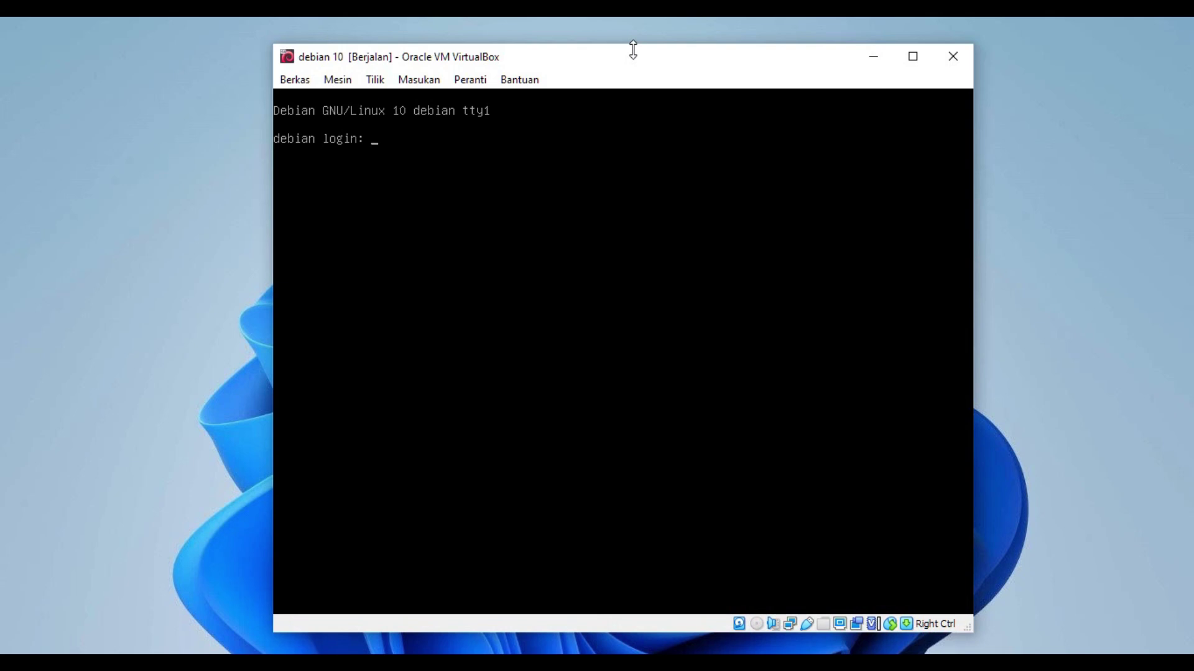
# Step: Enter root as the login name, then nudge the VM window slightly left
pyautogui.write('root')
pyautogui.press('Return')
pyautogui.press('Return')
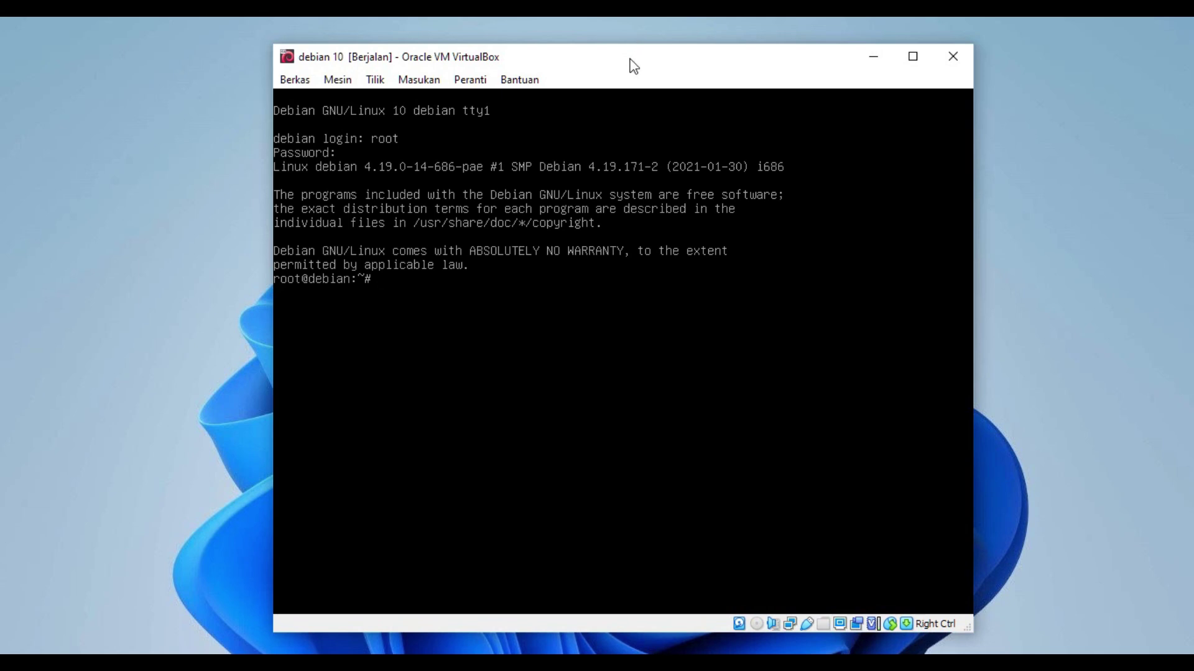
pyautogui.moveTo(628, 64)
pyautogui.mouseDown()
pyautogui.moveTo(602, 64)
pyautogui.moveTo(617, 61)
pyautogui.mouseUp()
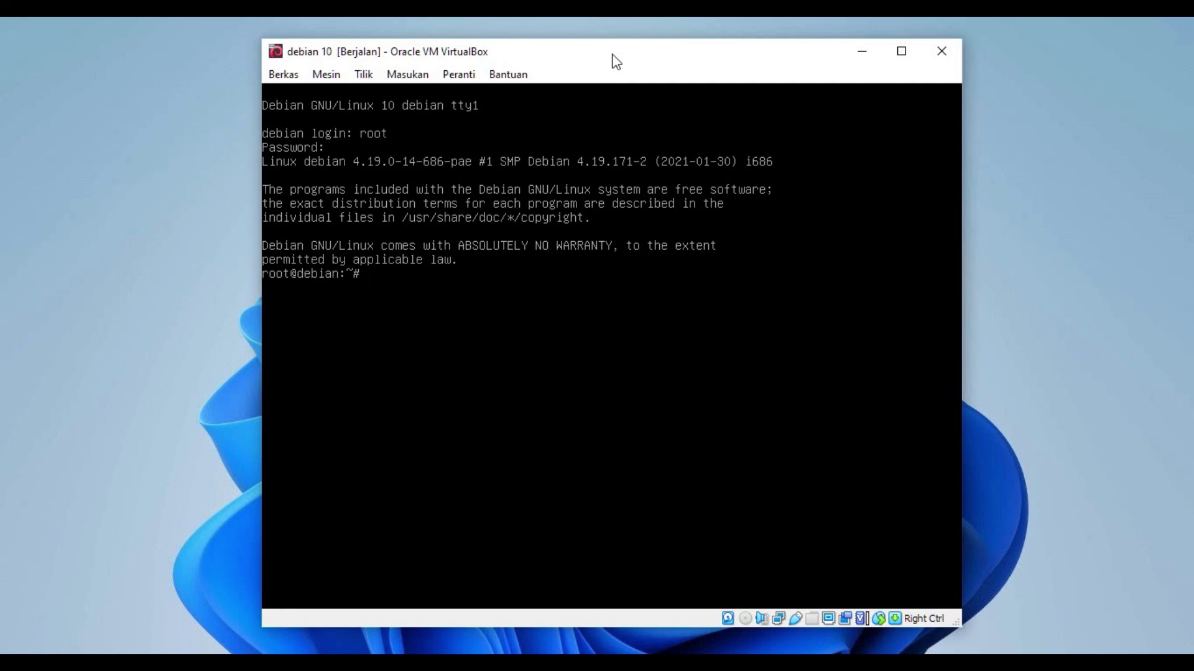
# Step: Run logout to end the root session, then enter debian as the login name
pyautogui.write('gout')
pyautogui.press('Return')
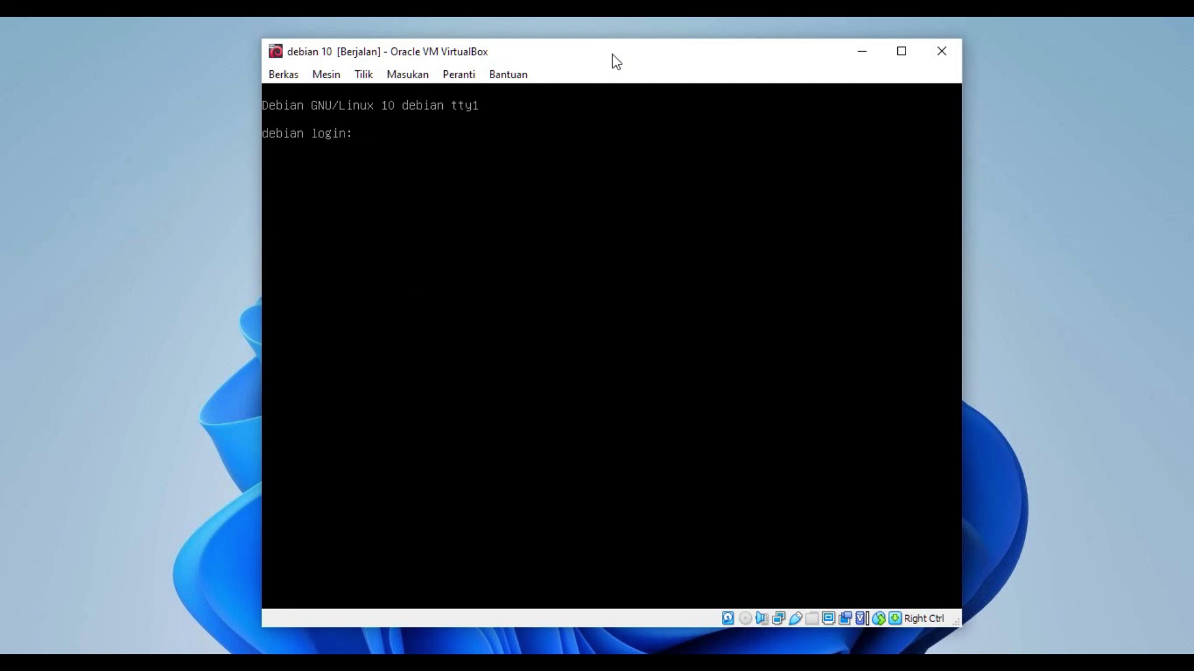
pyautogui.write('debian')
pyautogui.press('Return')
pyautogui.press('Return')
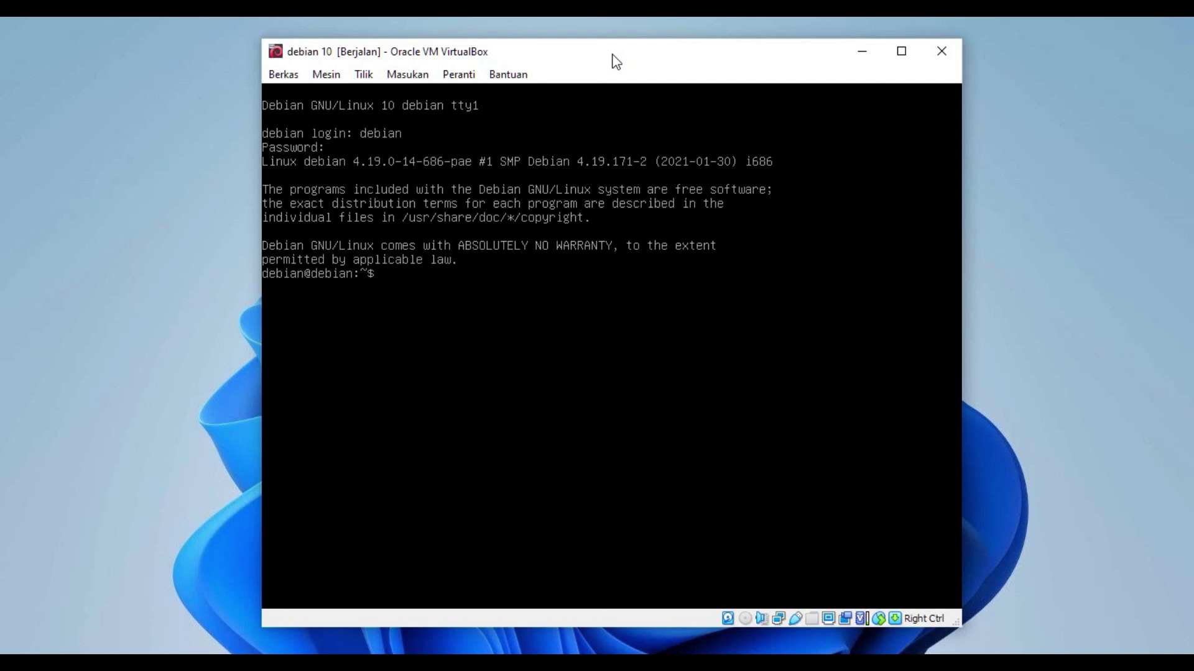